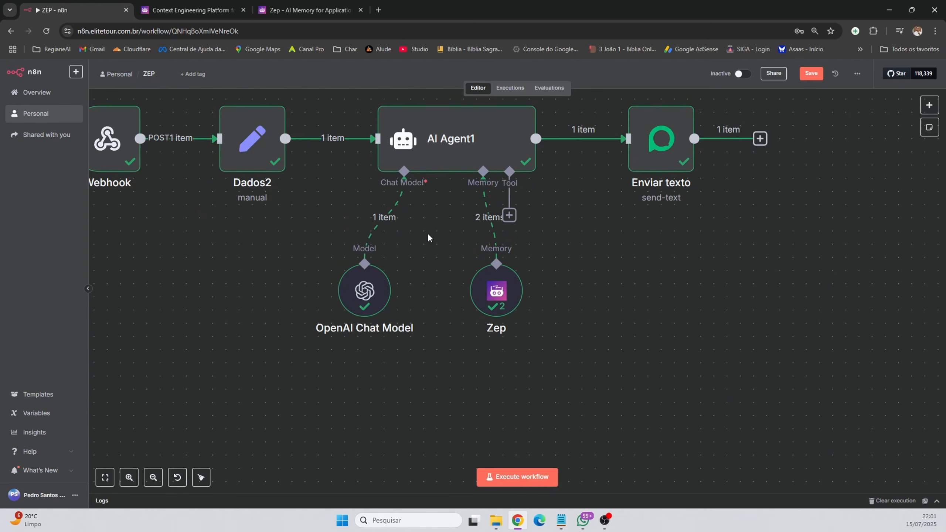
Detach the Zep memory from AI Agent1 and attach a Redis Chat Memory with a context window length of 10
scroll(427, 233, "down", 3)
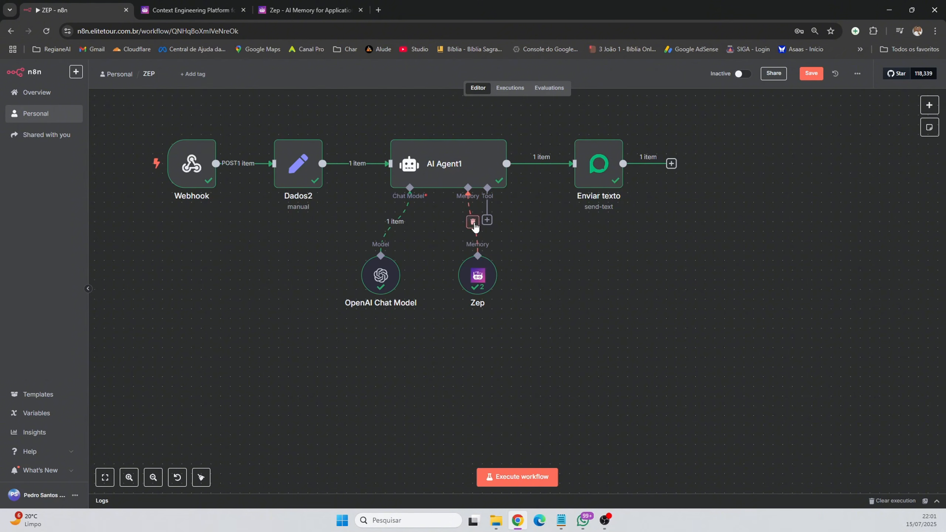
left_click(473, 222)
left_click(468, 220)
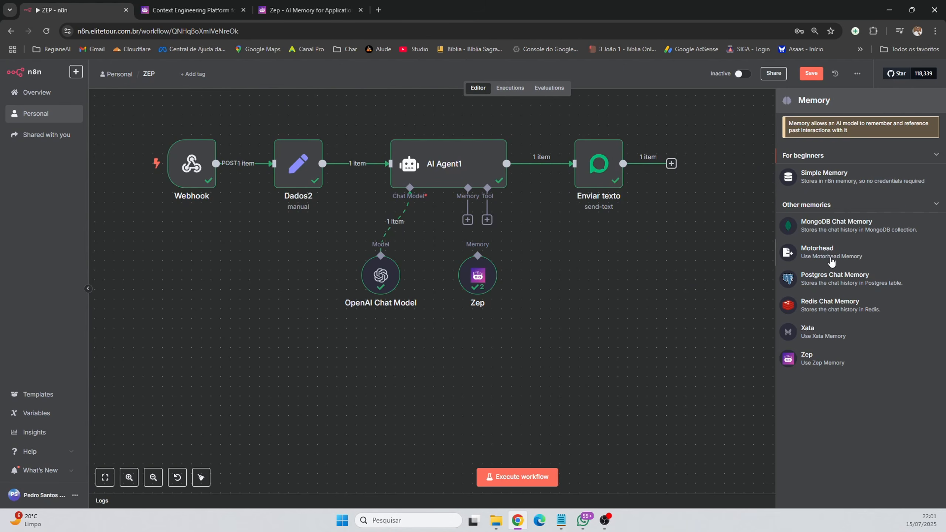
left_click(811, 314)
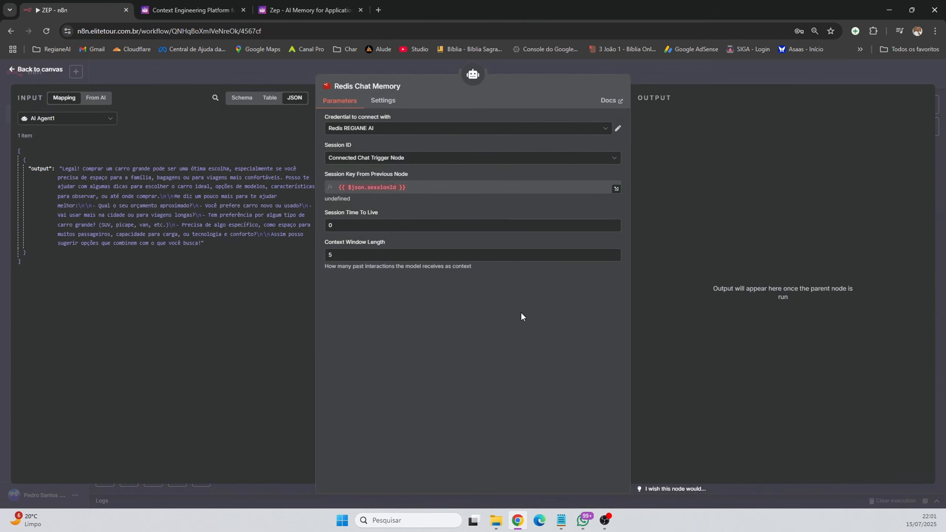
left_click(342, 255)
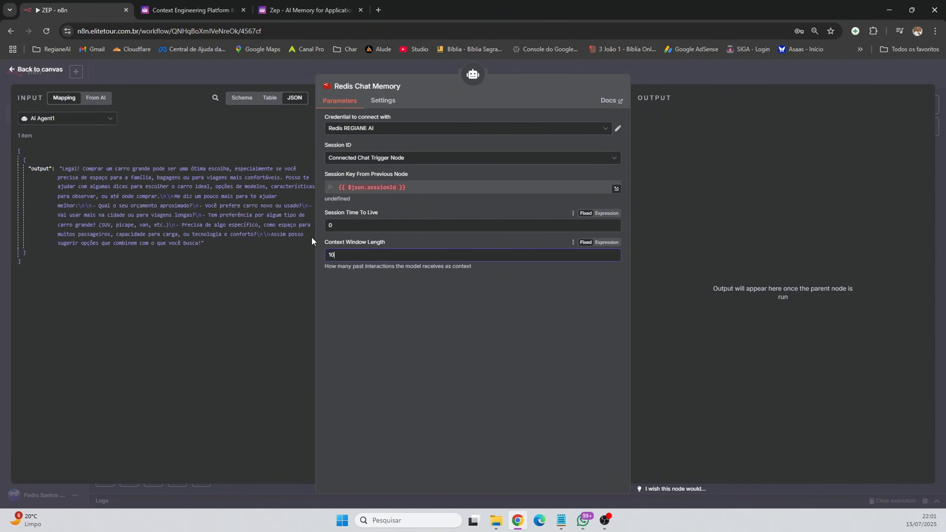
left_click(32, 71)
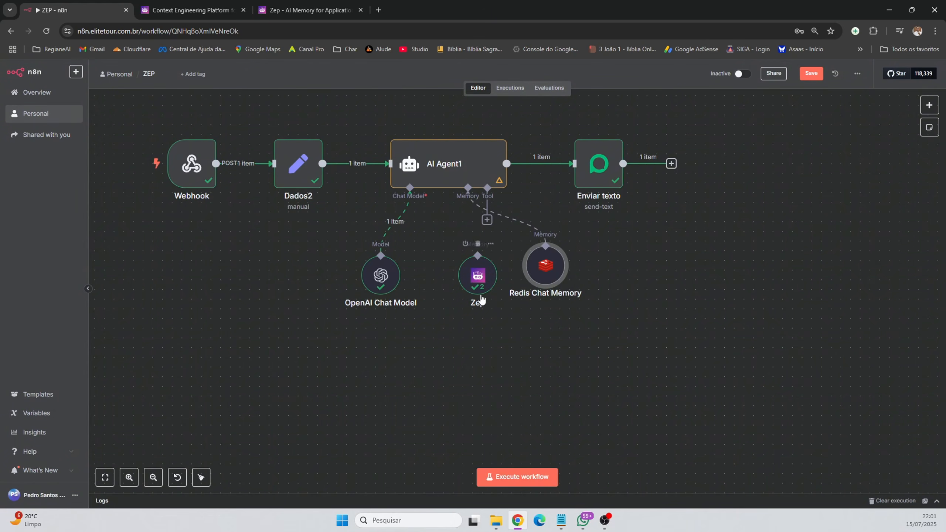
Look over the Zep website and the user relationship graph in the Zep dashboard, checking back on the n8n workflow
left_click(172, 5)
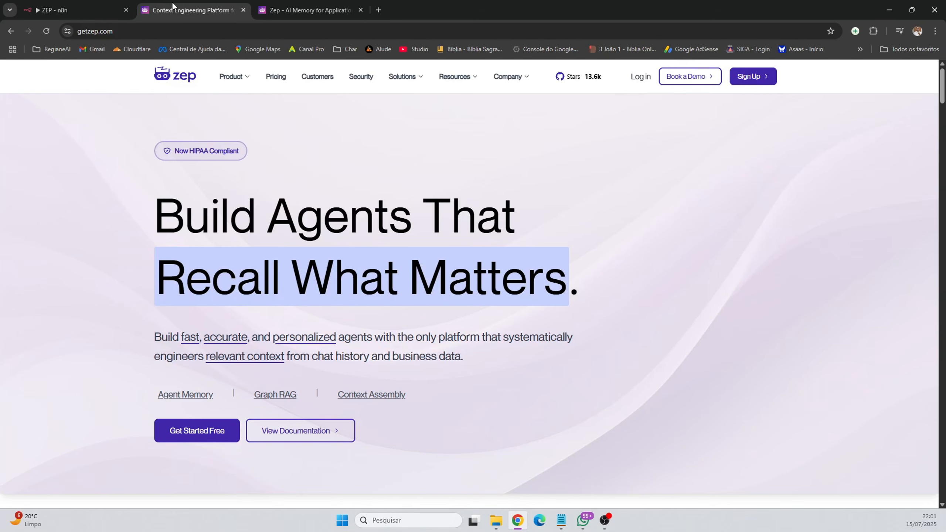
left_click(332, 11)
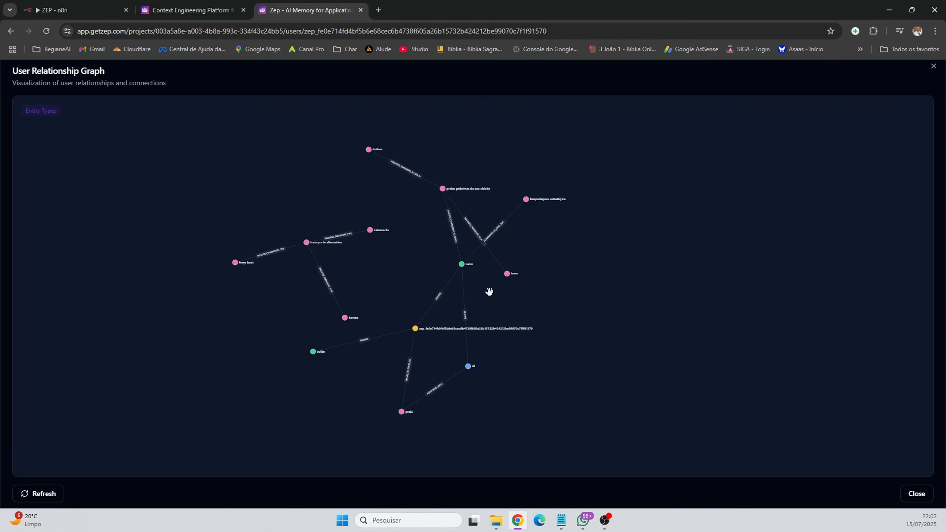
left_click(79, 10)
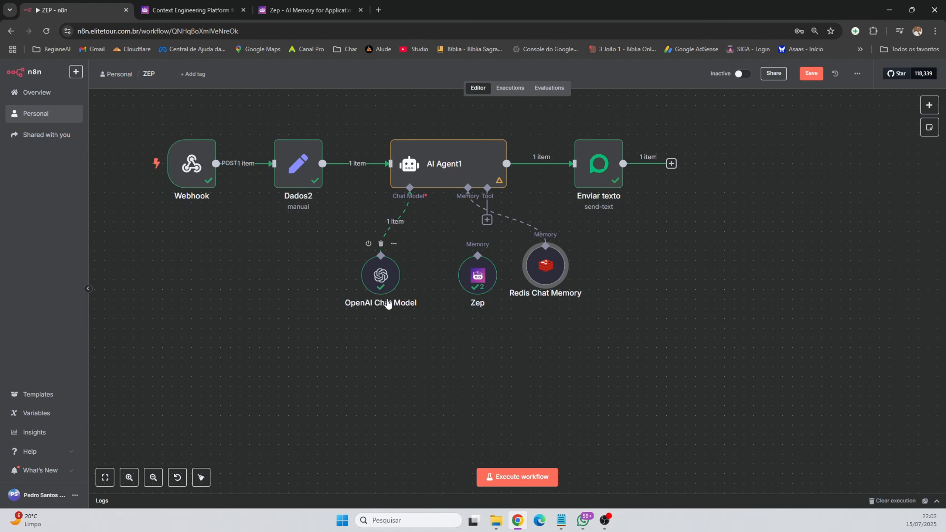
left_click(168, 11)
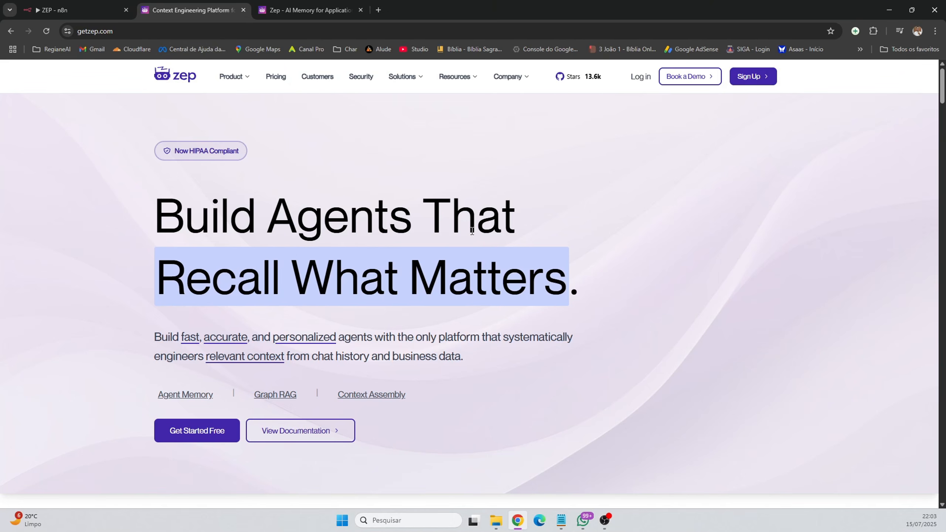
Close the relationship graph in the Zep dashboard and create a new project named Aula YT
left_click(302, 11)
left_click(933, 66)
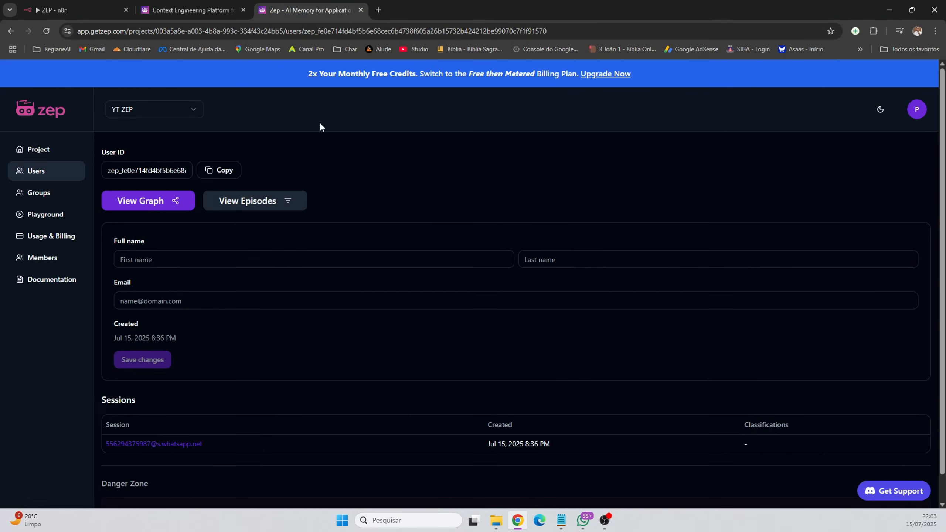
left_click(53, 148)
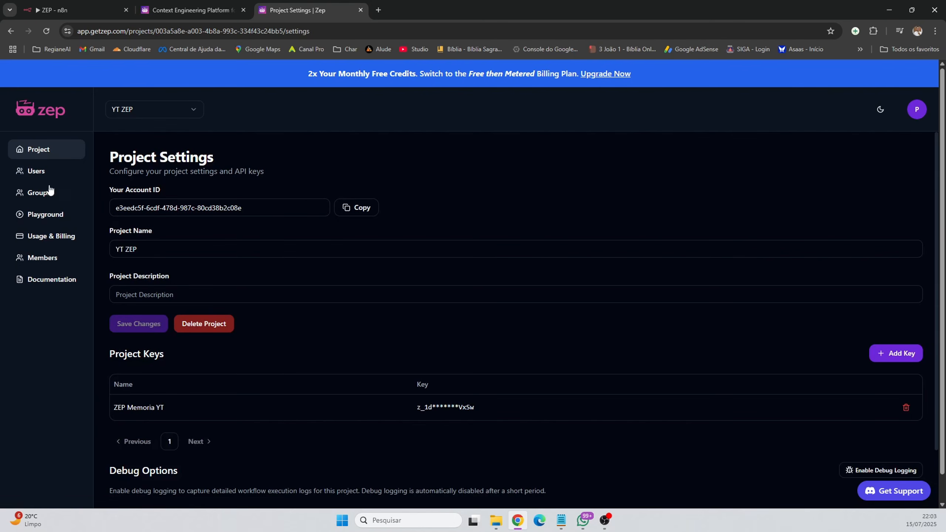
left_click(135, 111)
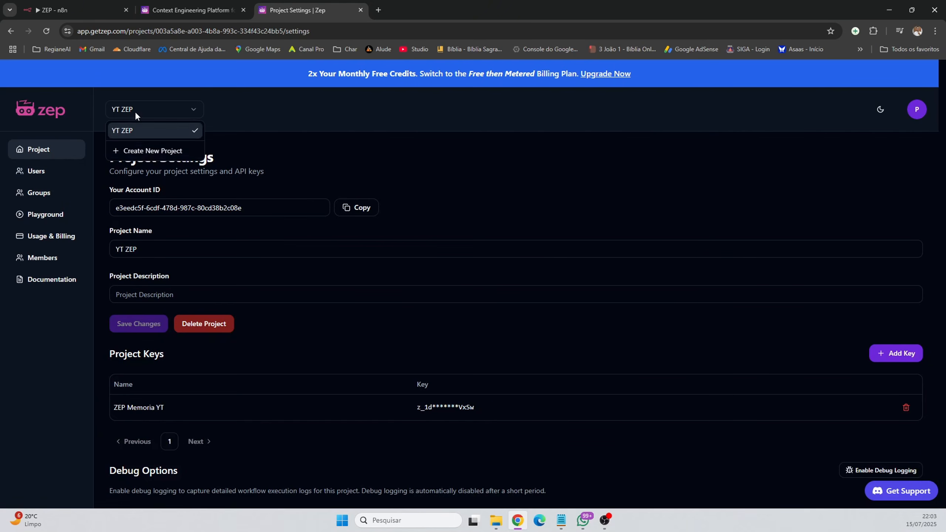
left_click(153, 148)
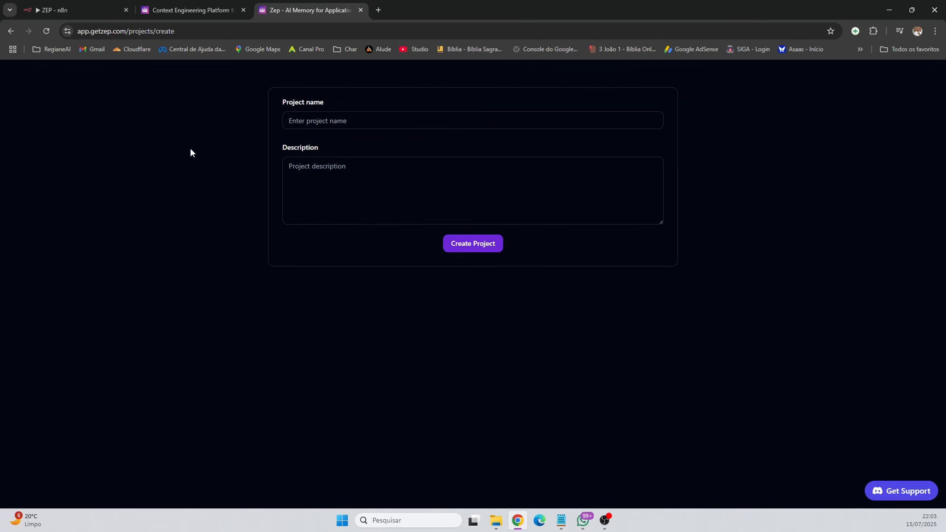
left_click(362, 125)
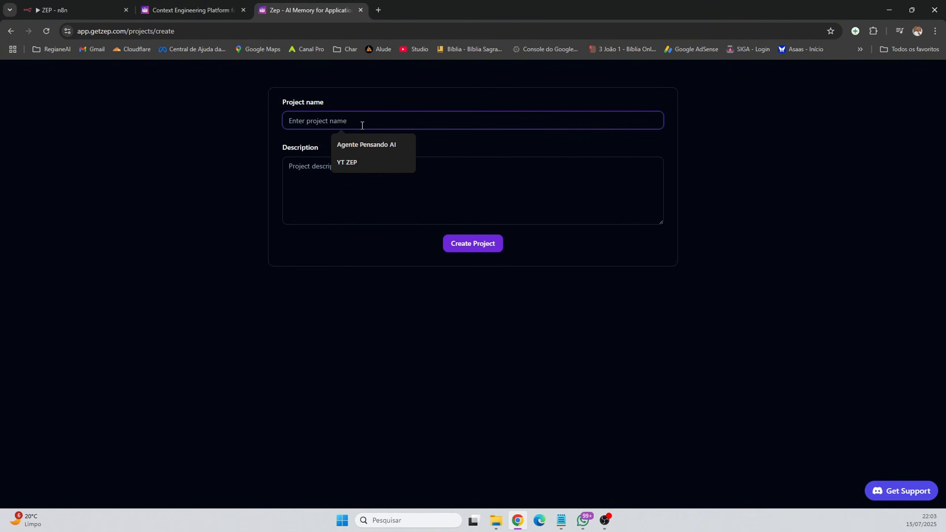
type("Aula T")
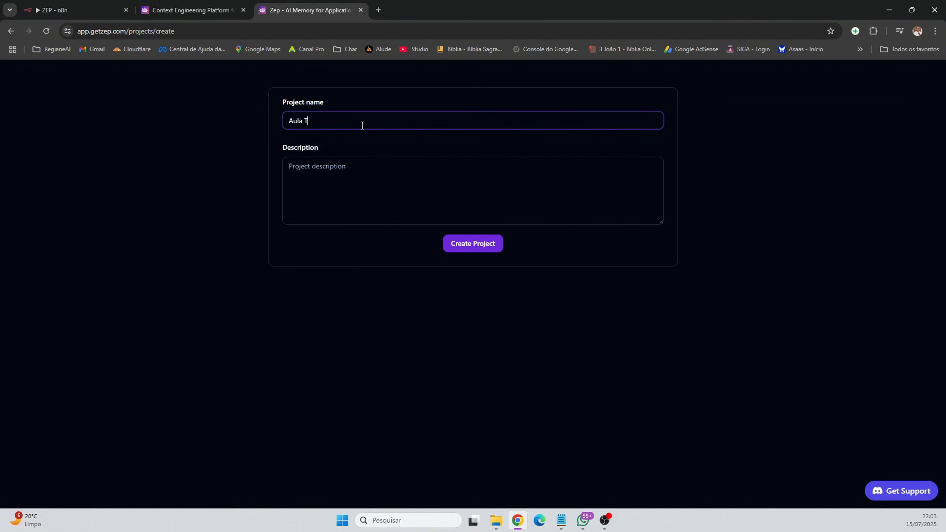
type("YT")
left_click(480, 244)
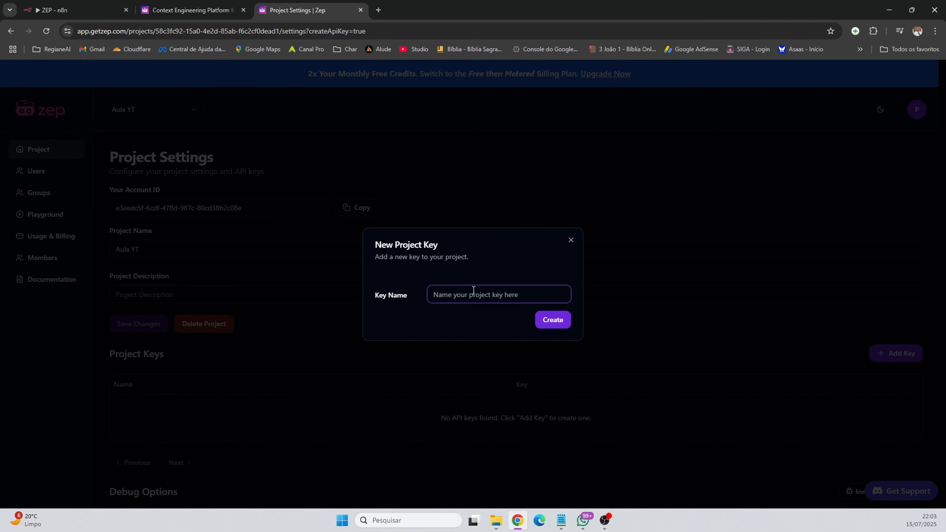
Create a project key named Aula YT and copy the generated key
type("Aula YT")
left_click(560, 321)
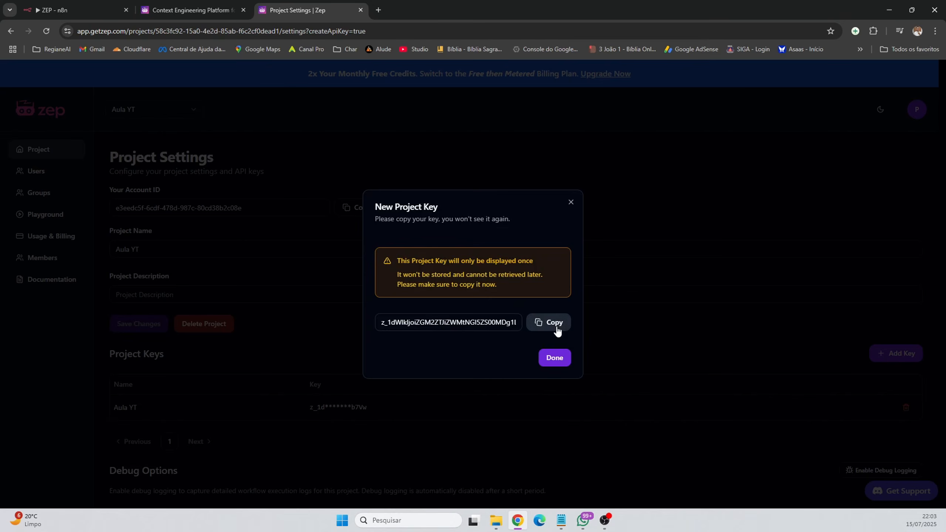
left_click(556, 324)
left_click(541, 322)
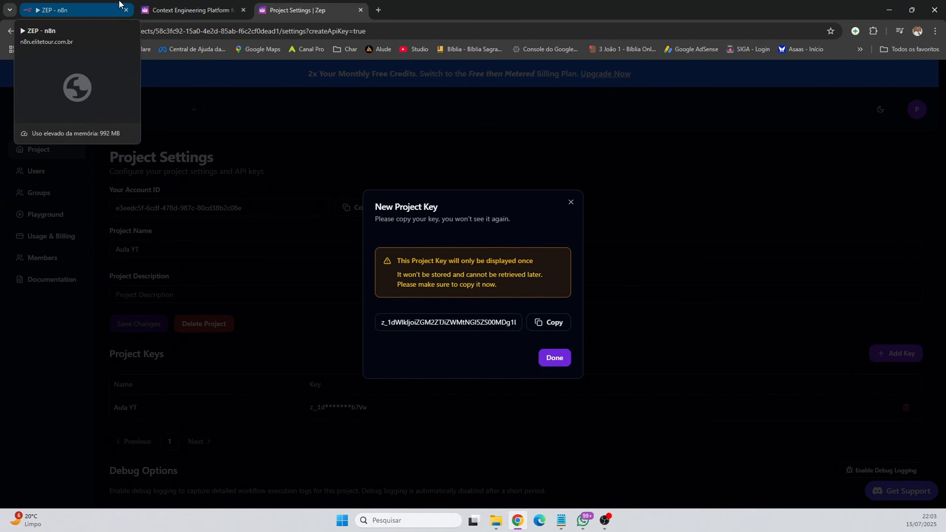
Back in n8n, disconnect Redis Chat Memory, delete the old Zep node, and add a new Zep memory to AI Agent1
left_click(67, 9)
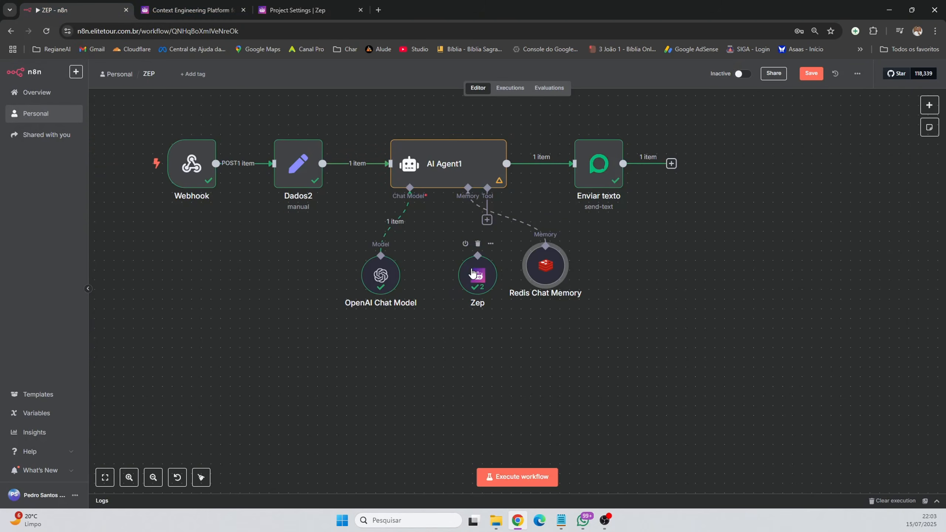
mouse_move(517, 233)
left_click(506, 218)
left_click(482, 247)
left_click(467, 220)
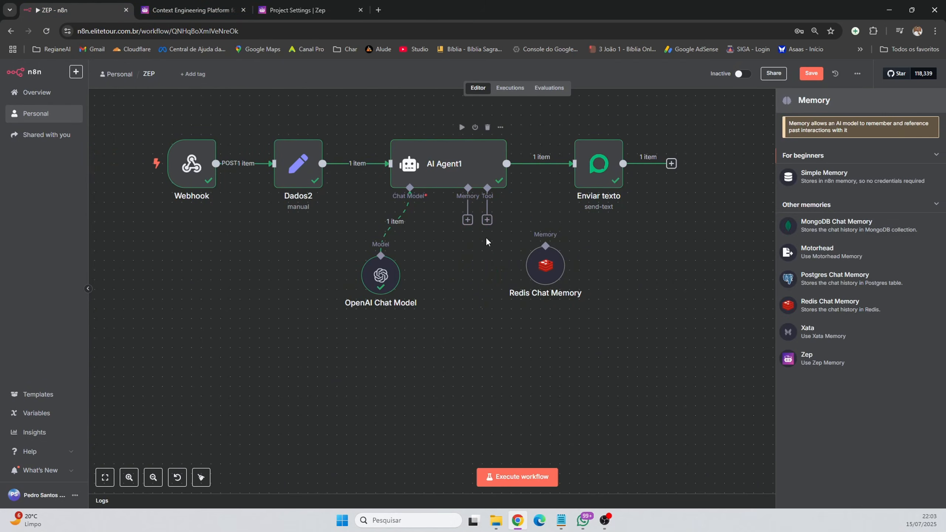
left_click(806, 359)
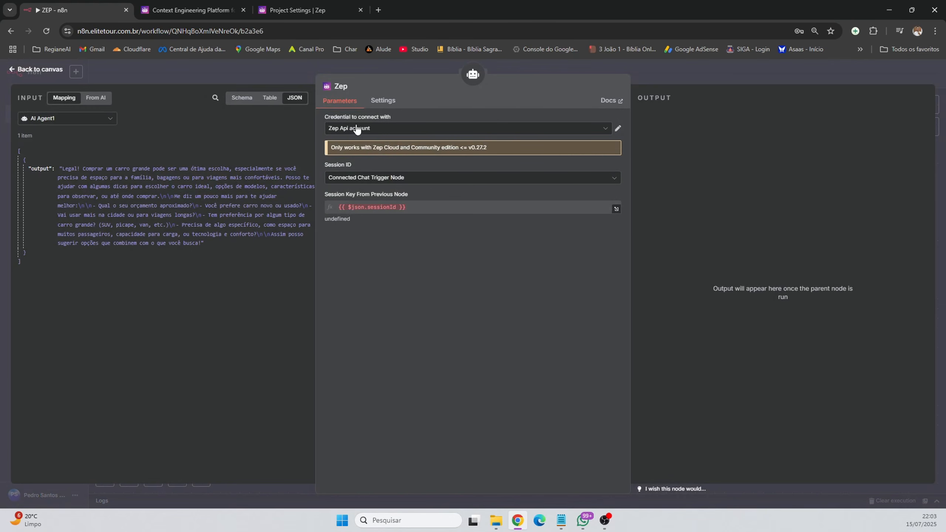
Create a new Zep API credential with the copied API key and Cloud enabled, and save it
left_click(546, 129)
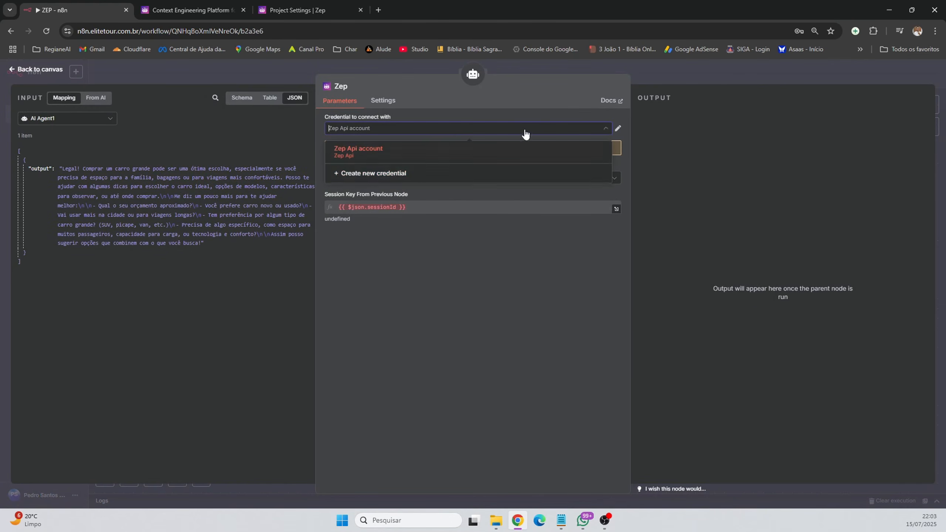
left_click(353, 175)
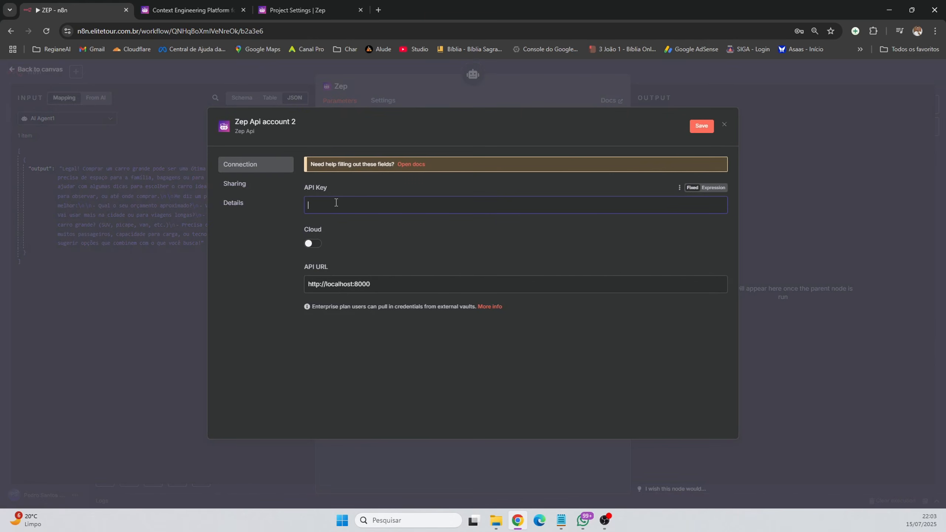
key("ctrl+v")
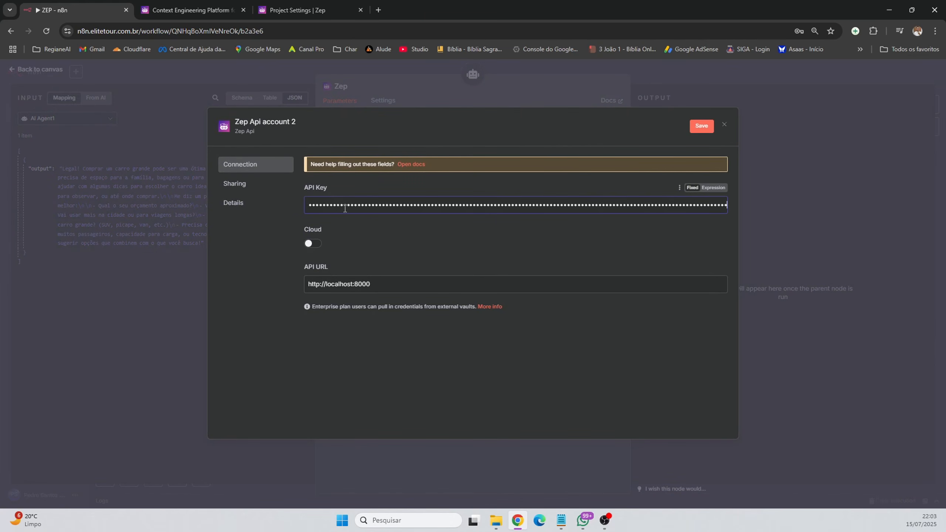
left_click(310, 245)
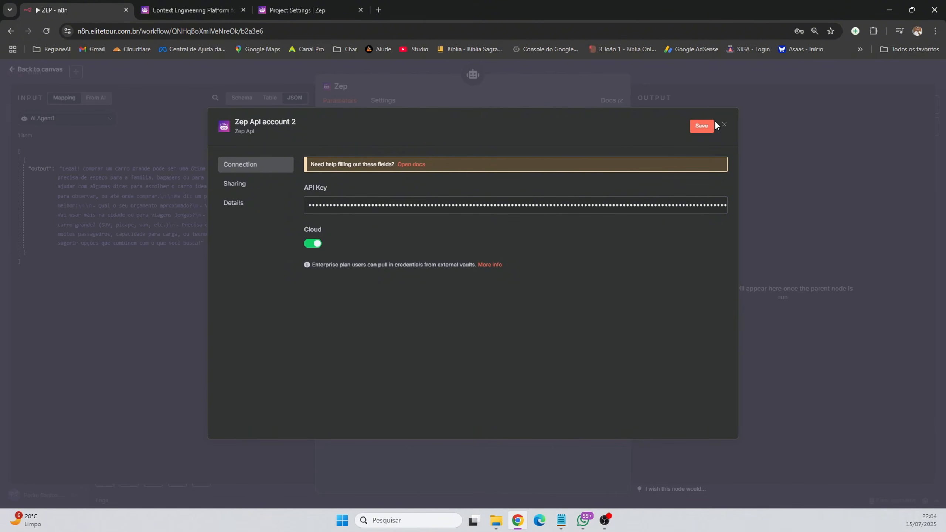
left_click(699, 126)
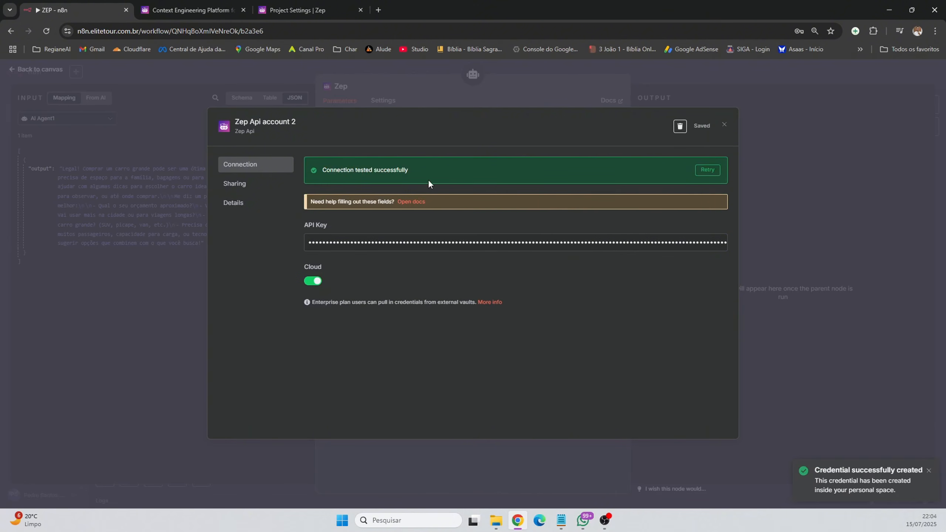
Rename the Zep credential to Aula YT and close its settings
left_click(289, 122)
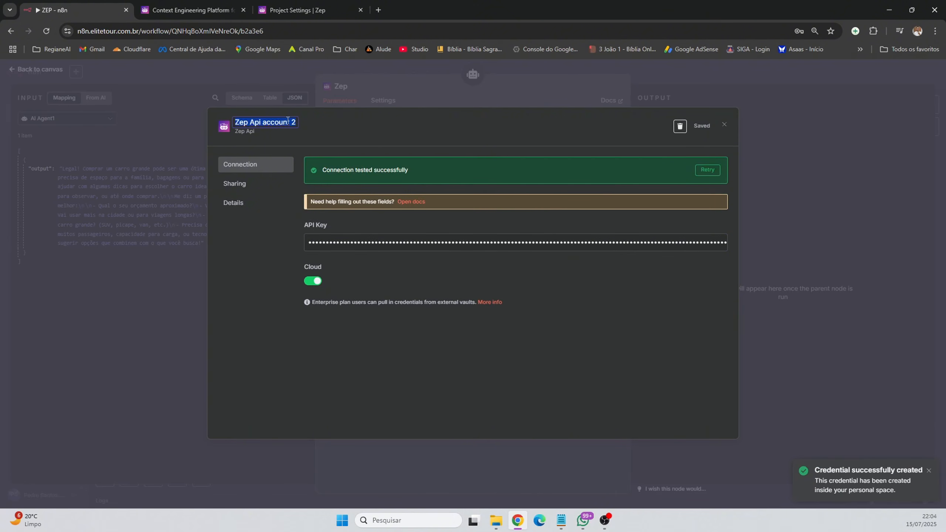
type("Aula YT")
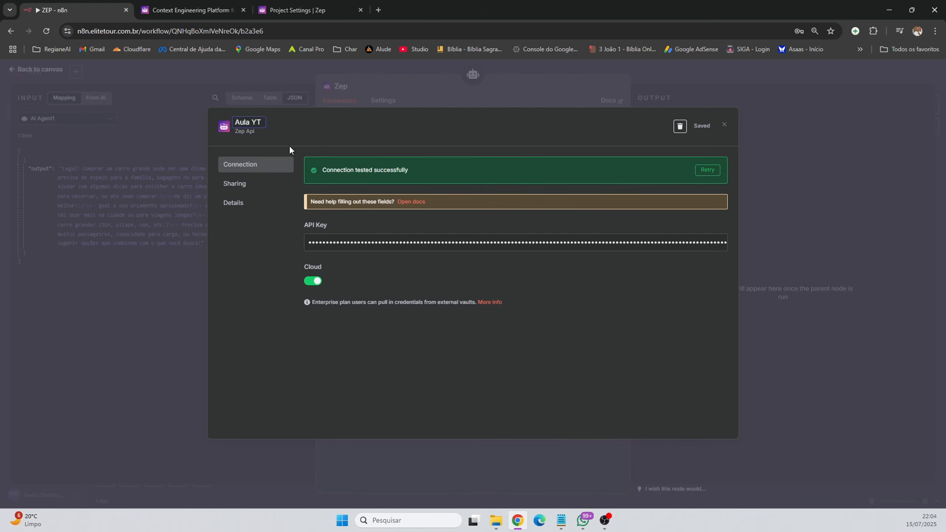
key("Return")
left_click(701, 126)
left_click(724, 125)
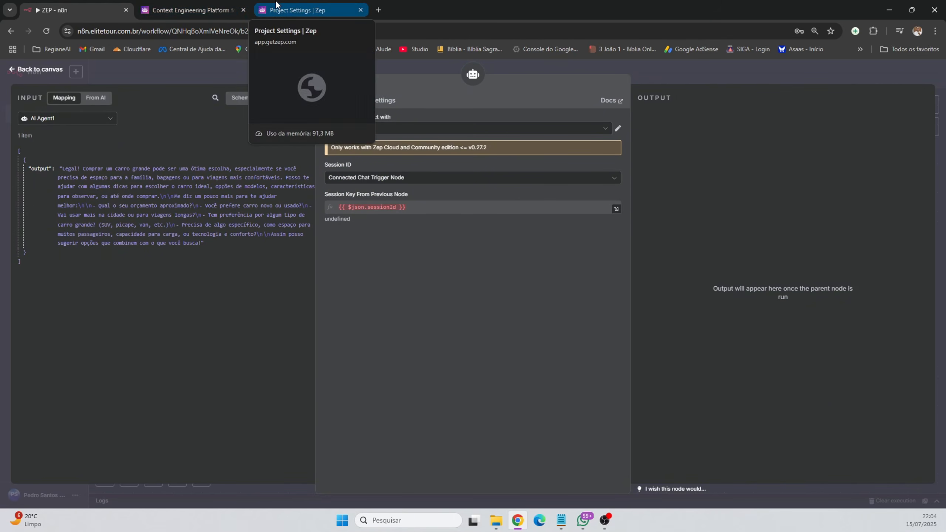
Return to the Zep dashboard, dismiss the new key dialog, and review the Aula YT project's settings and keys
left_click(193, 6)
left_click(305, 10)
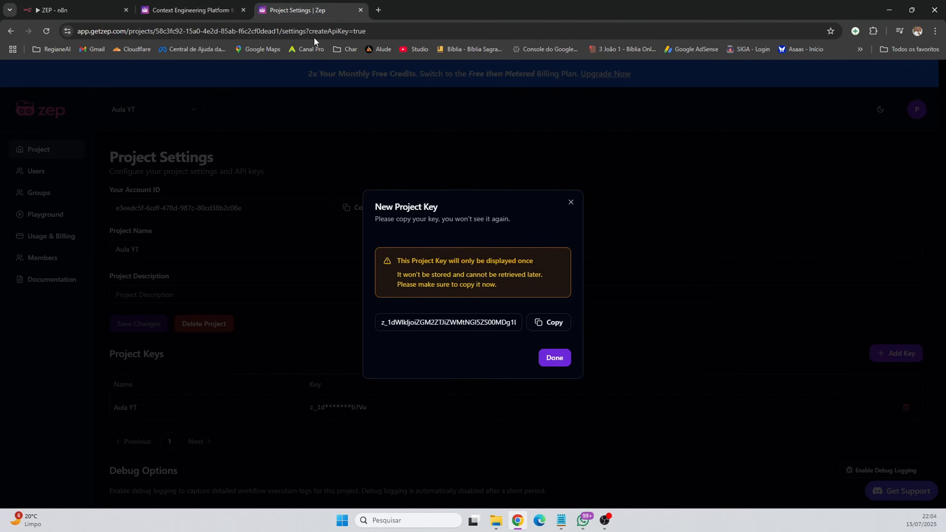
left_click(553, 358)
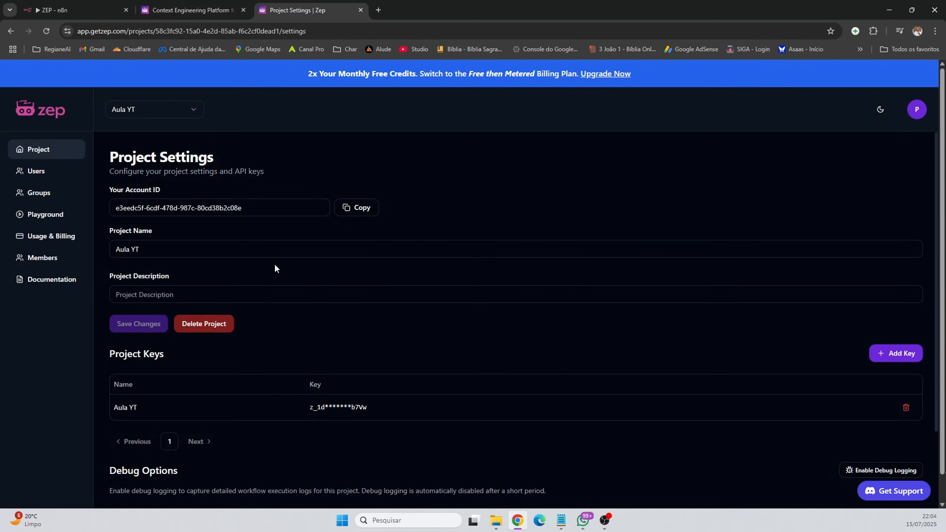
scroll(268, 276, "down", 3)
scroll(257, 269, "up", 3)
scroll(262, 234, "down", 3)
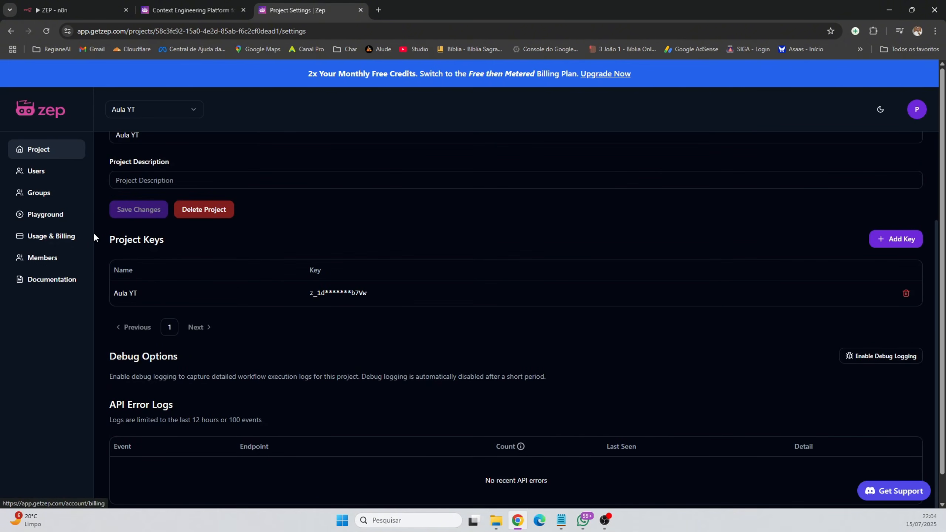
Open the Zep account's usage and billing page and review the plan's data, message and project limits
left_click(51, 237)
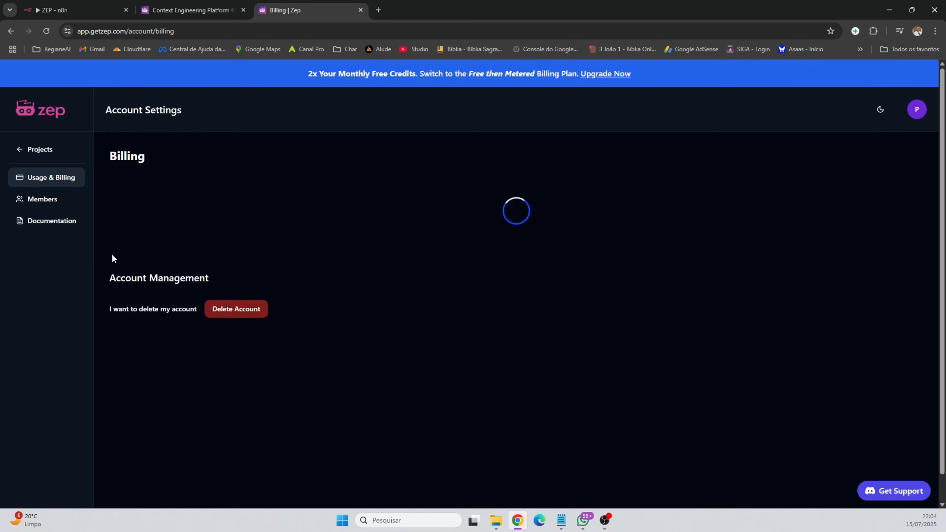
scroll(210, 284, "down", 2)
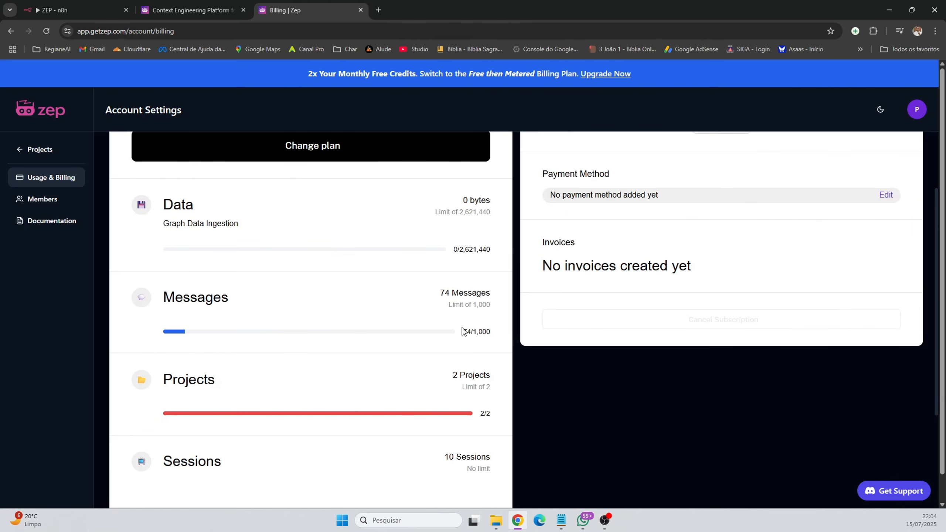
scroll(447, 332, "up", 1)
scroll(462, 342, "down", 2)
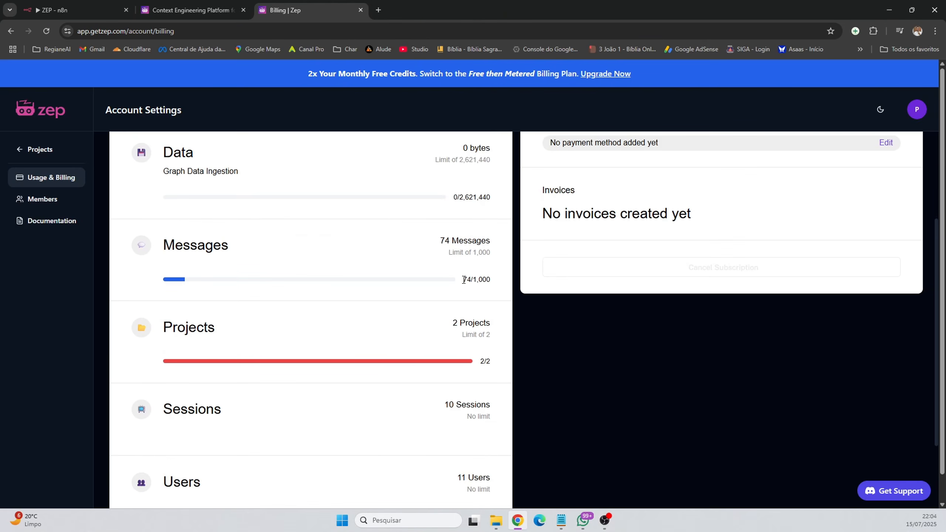
Open the plan change options and compare the Free plan with the Metered plan's monthly message allowance and per-message price
mouse_move(471, 282)
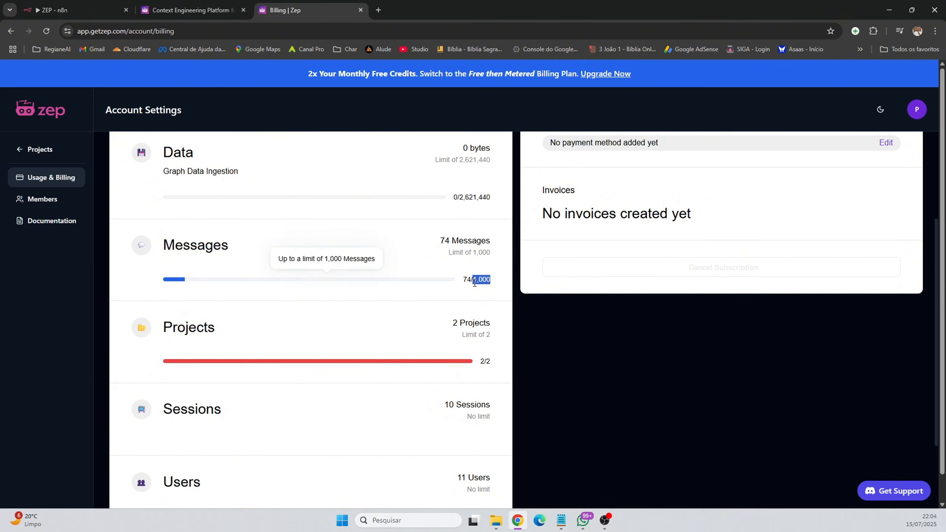
scroll(385, 294, "up", 2)
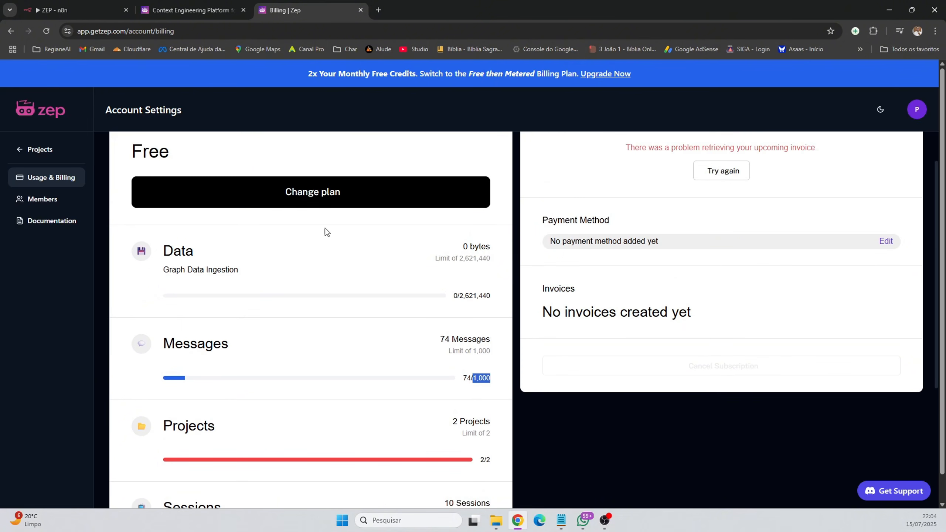
left_click(309, 195)
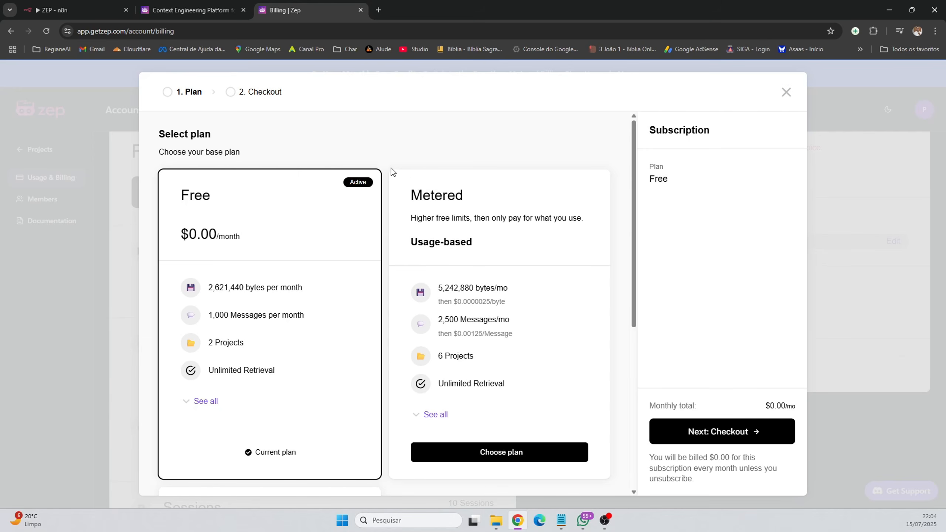
left_click_drag(418, 198, 464, 201)
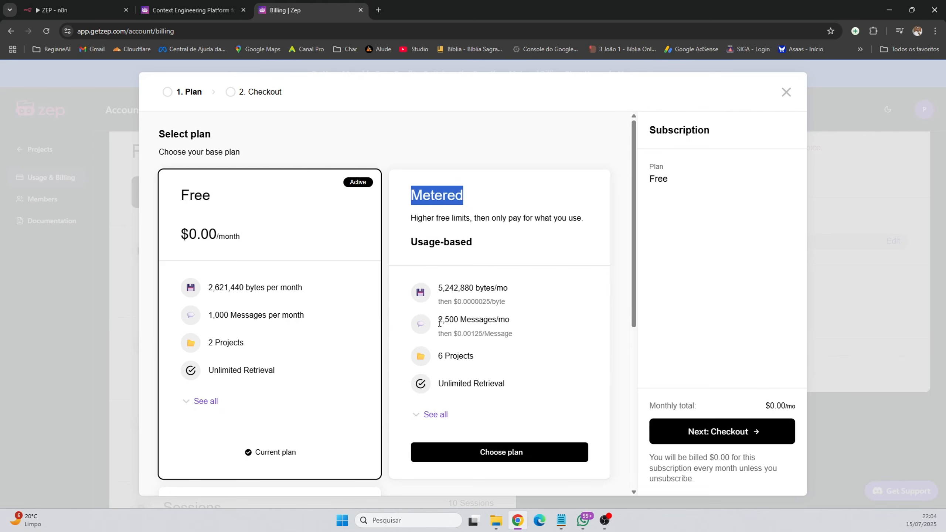
left_click_drag(439, 322, 506, 319)
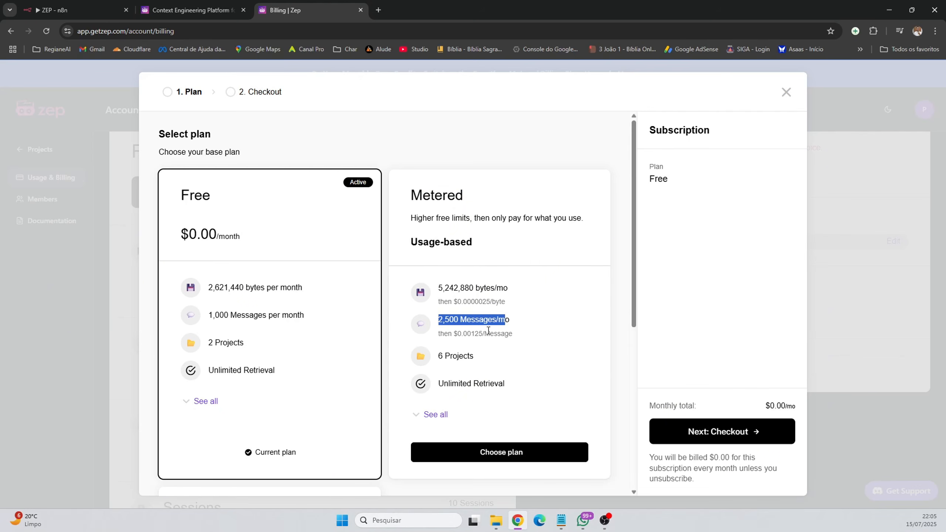
left_click_drag(440, 336, 505, 336)
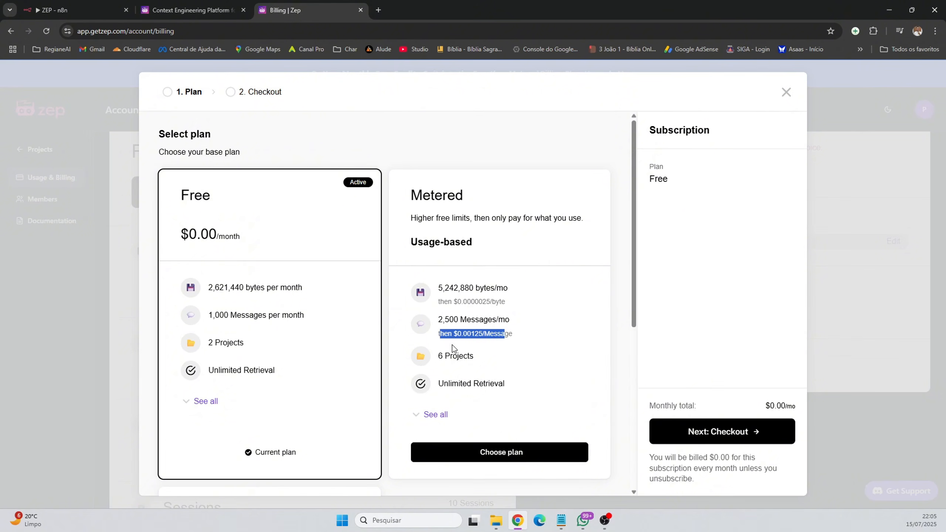
left_click_drag(439, 318, 476, 317)
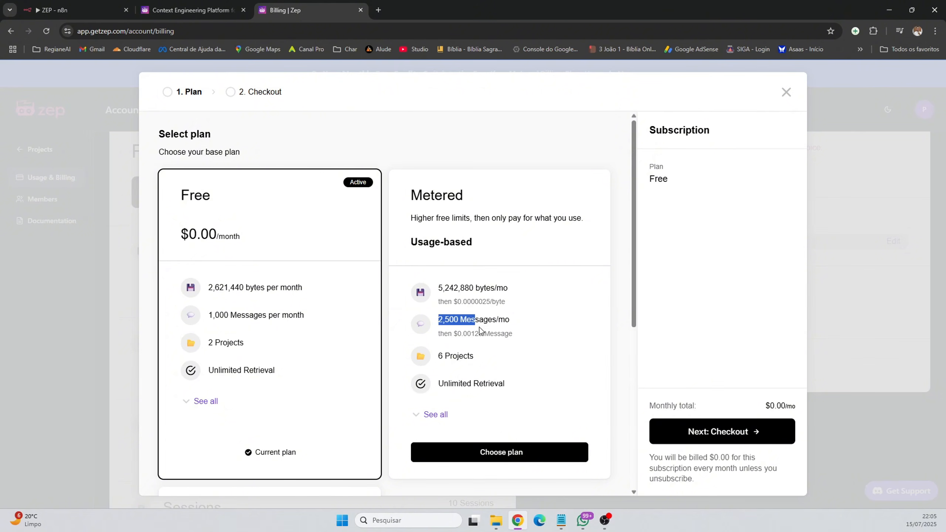
Choose the Metered plan, review its checkout payment form, and close the plan dialog without paying
left_click(485, 449)
scroll(482, 300, "down", 4)
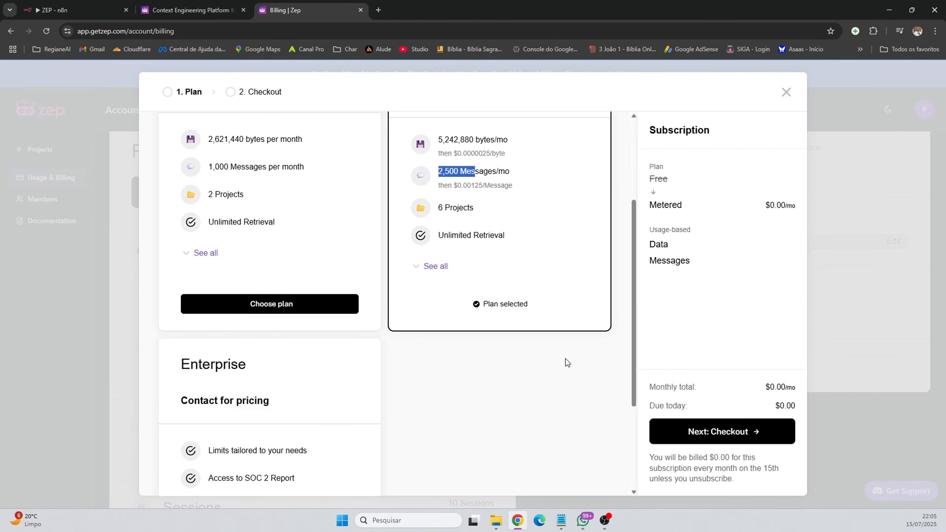
left_click(736, 432)
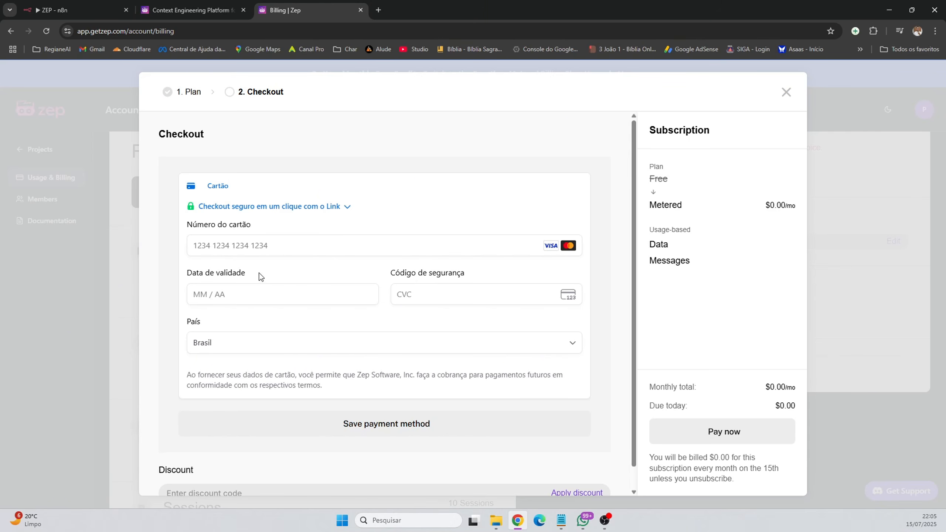
scroll(268, 310, "down", 1)
scroll(281, 329, "up", 1)
left_click(787, 92)
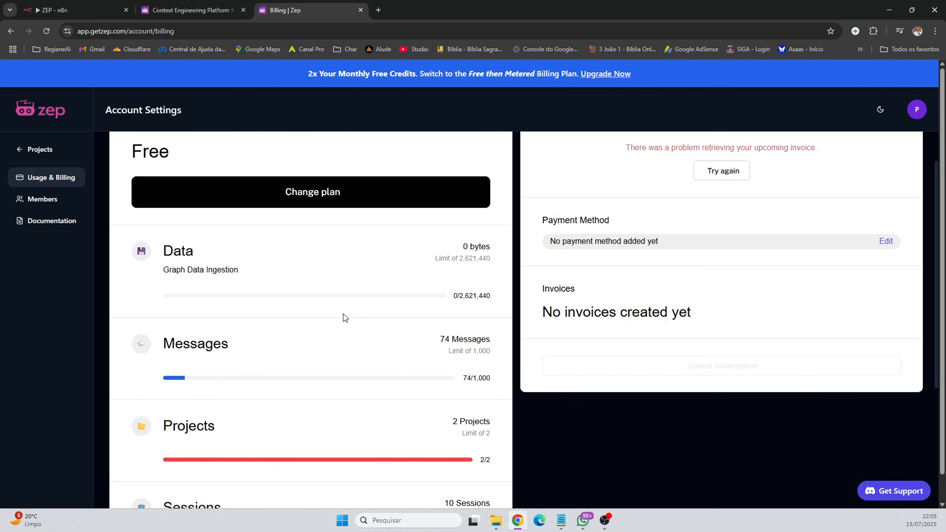
Return to the ZEP workflow canvas in n8n and space the OpenAI Chat Model and Zep nodes apart below AI Agent1
scroll(335, 343, "up", 2)
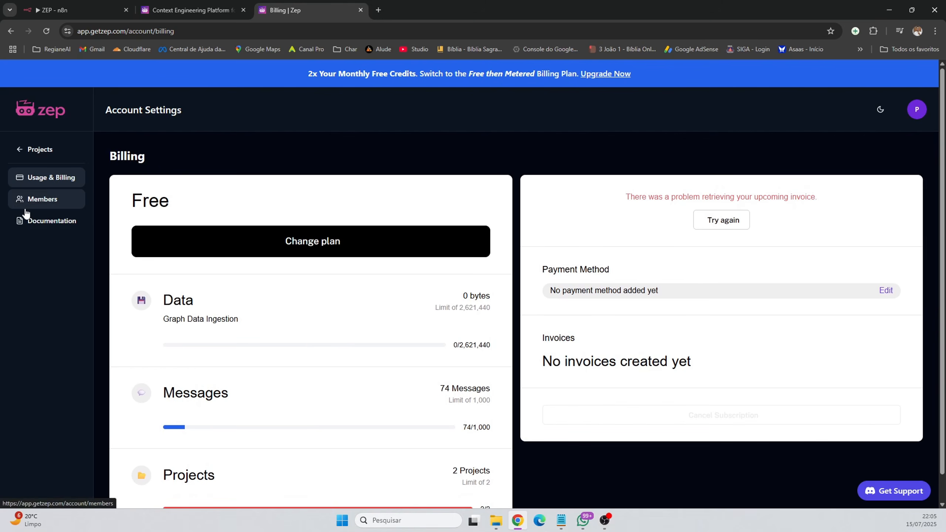
scroll(302, 341, "down", 3)
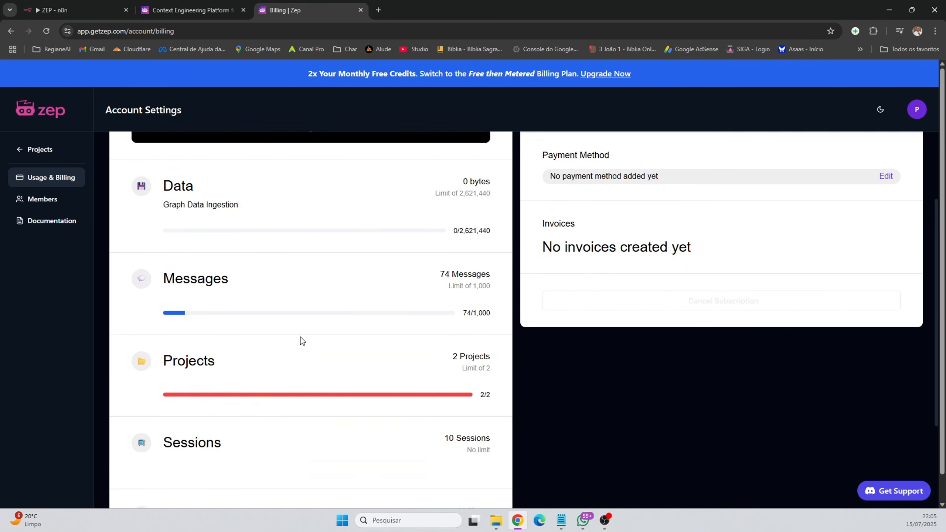
scroll(303, 340, "up", 3)
left_click(185, 5)
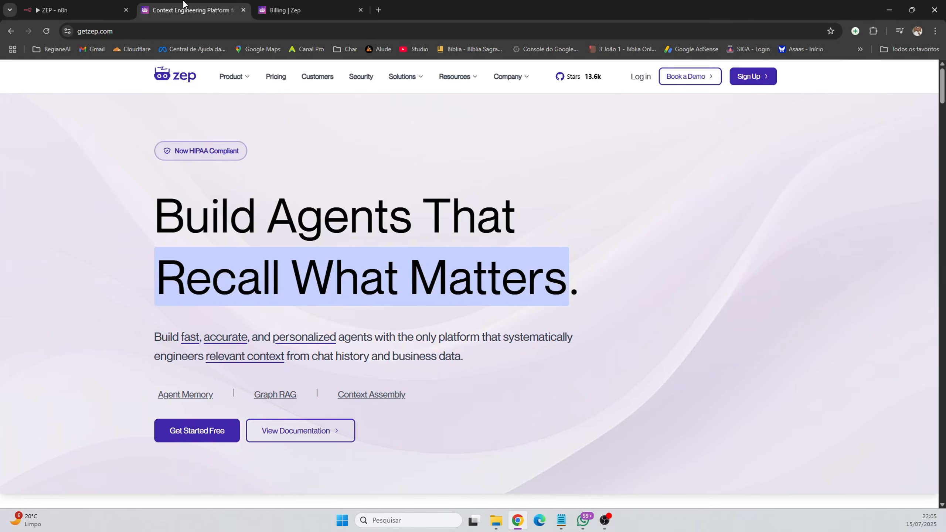
left_click(89, 13)
left_click(16, 70)
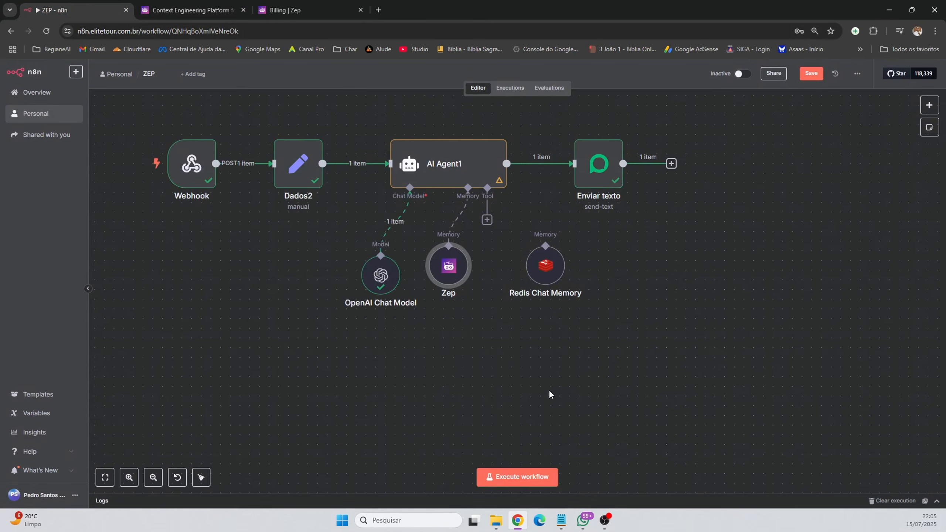
left_click_drag(380, 284, 350, 275)
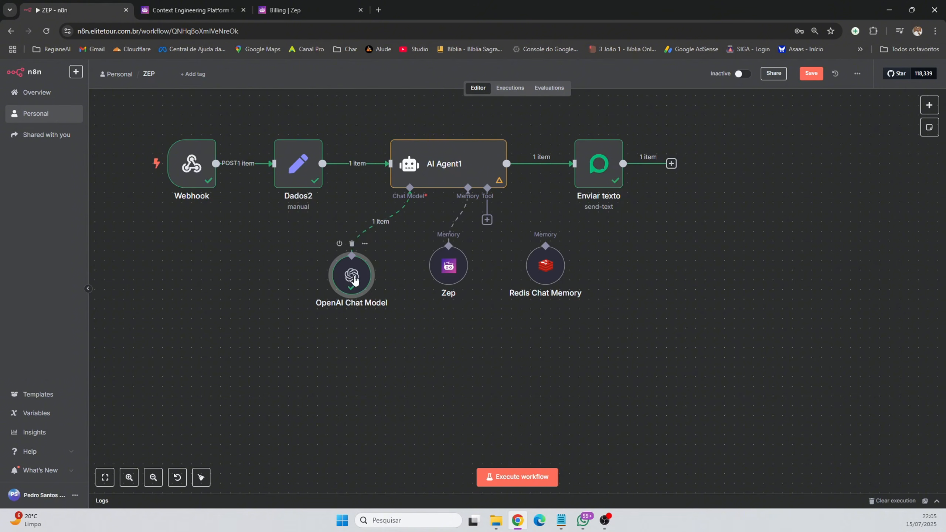
left_click_drag(450, 269, 450, 308)
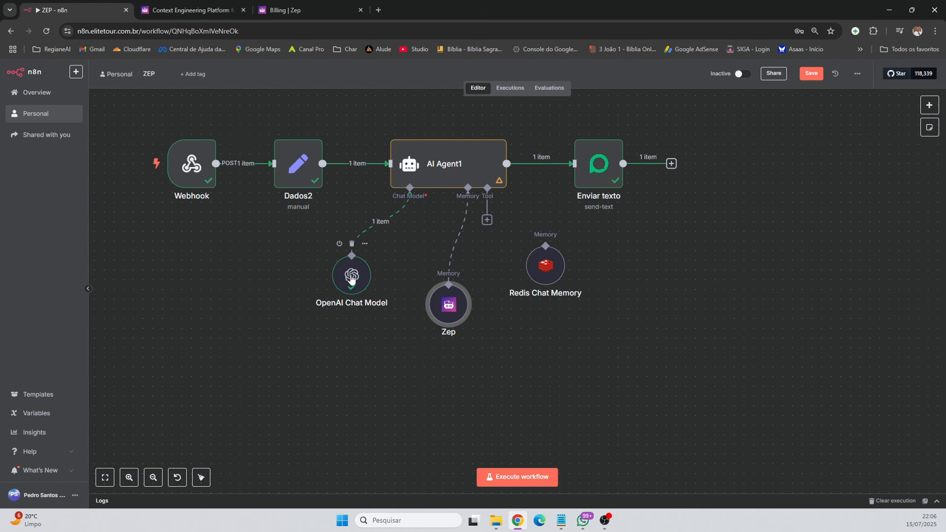
Open the OpenAI Chat Model node and show its output as a table to examine the token usage
double_click(351, 278)
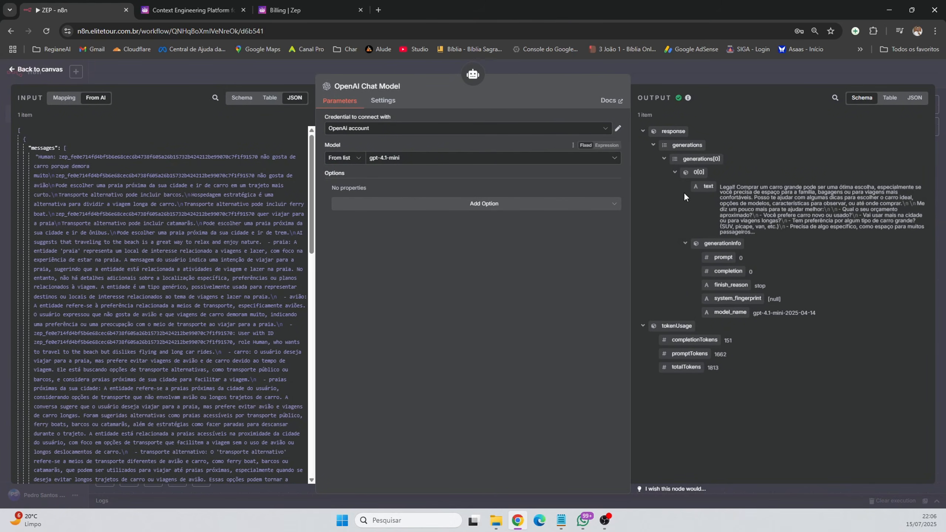
left_click(890, 97)
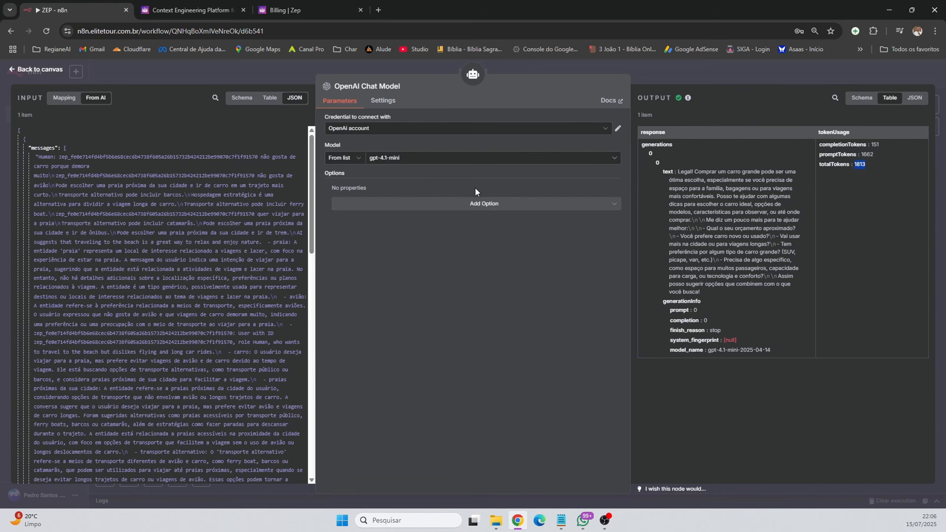
Switch to the Zep dashboard, open the YT ZEP project, and review its settings, keys and API error logs
left_click(197, 14)
left_click(300, 10)
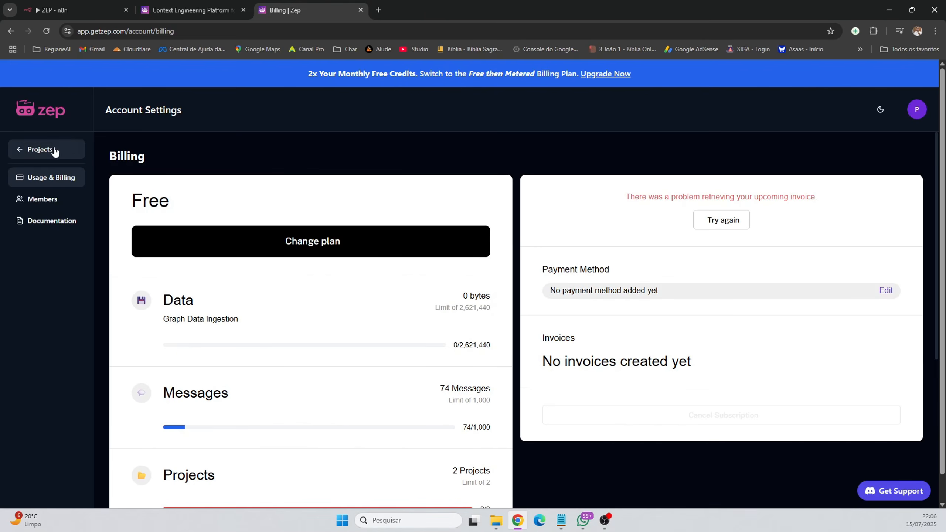
left_click(42, 150)
left_click(123, 113)
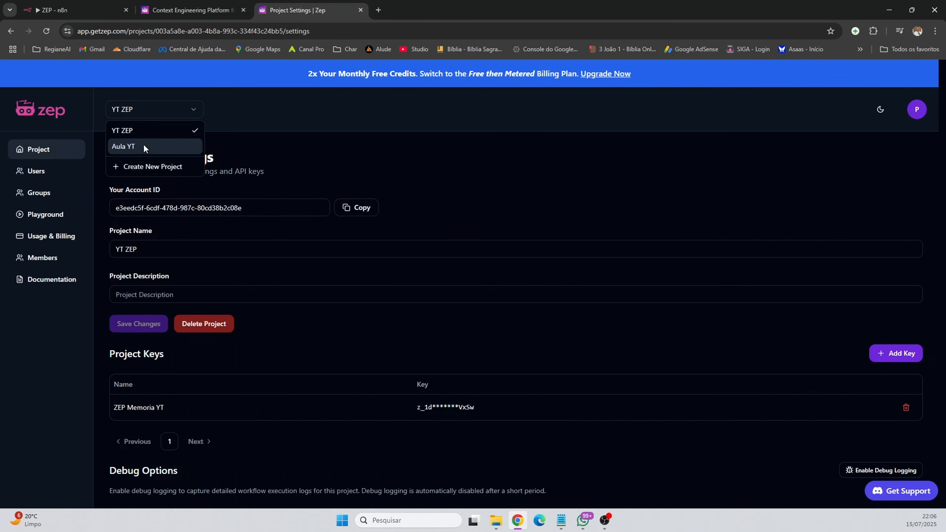
left_click(145, 127)
scroll(153, 357, "down", 1)
scroll(152, 357, "down", 2)
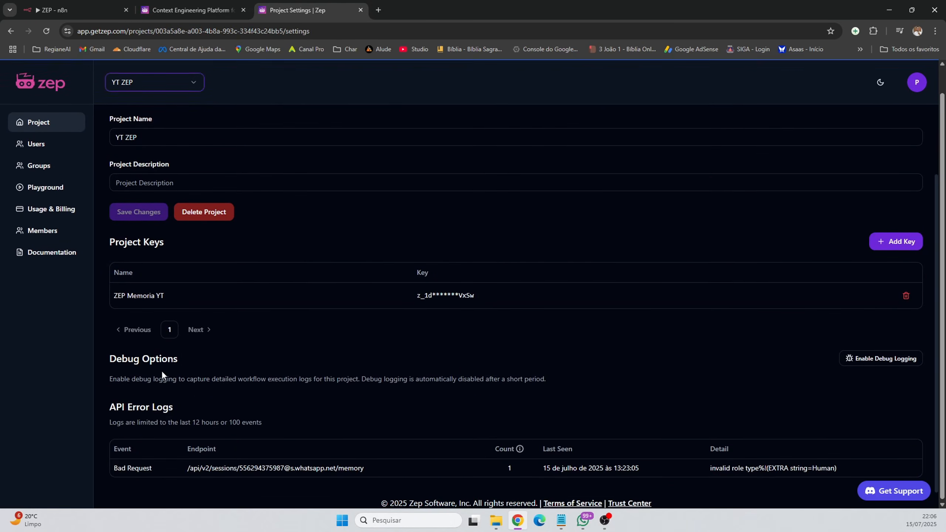
scroll(142, 307, "up", 3)
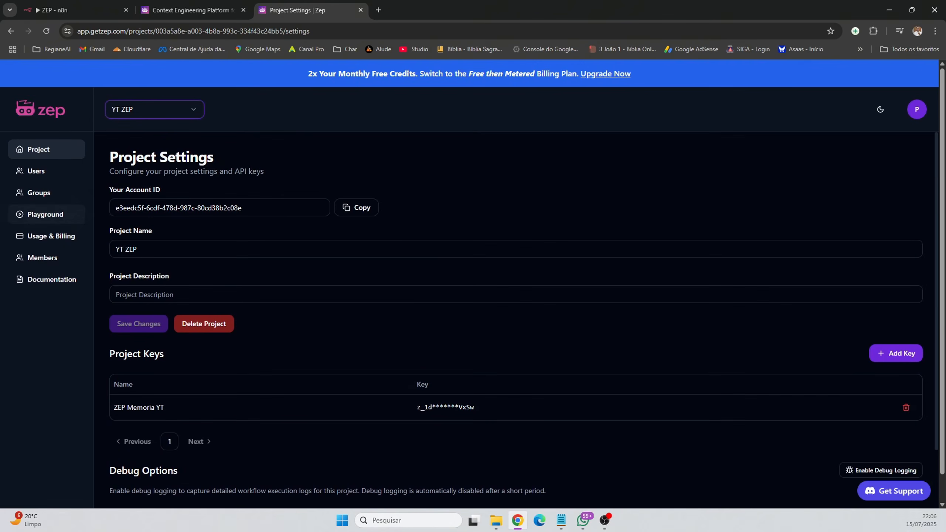
Open the YT ZEP project's listed user and view that user's relationship graph
left_click(38, 174)
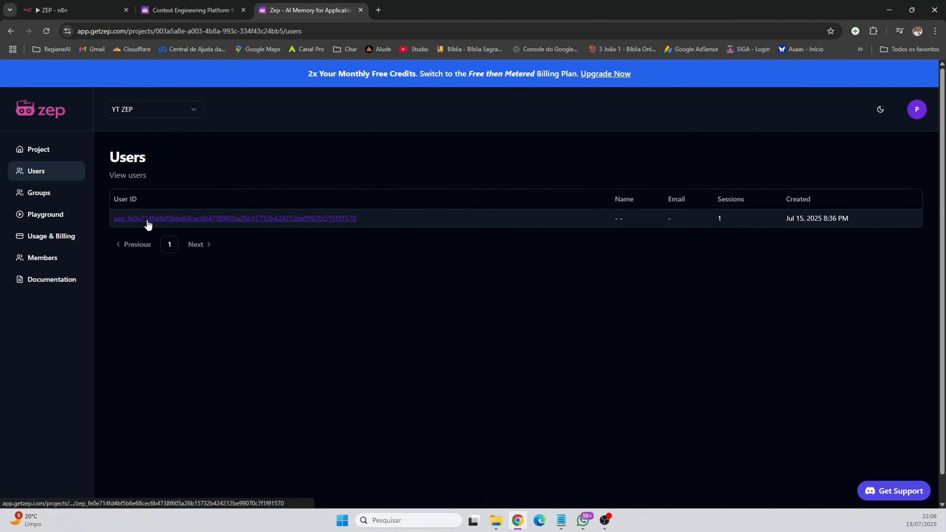
left_click(196, 219)
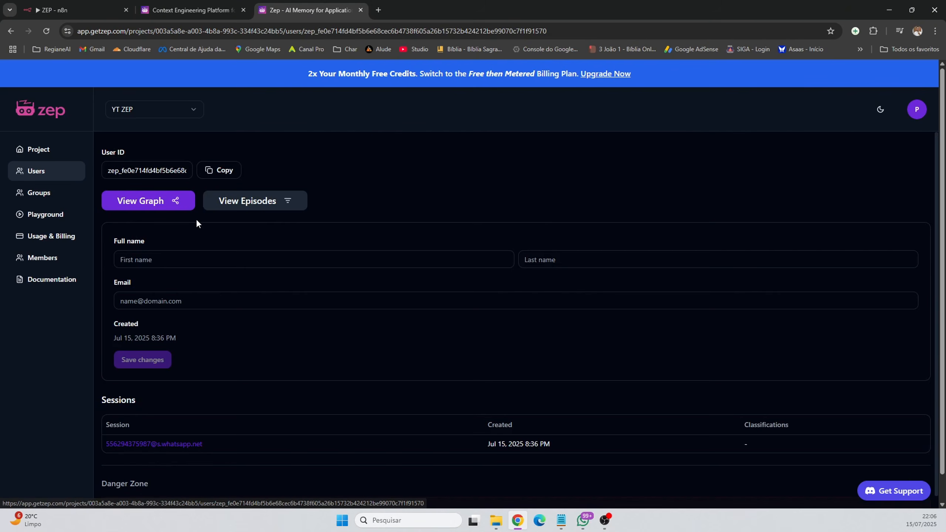
scroll(212, 237, "down", 1)
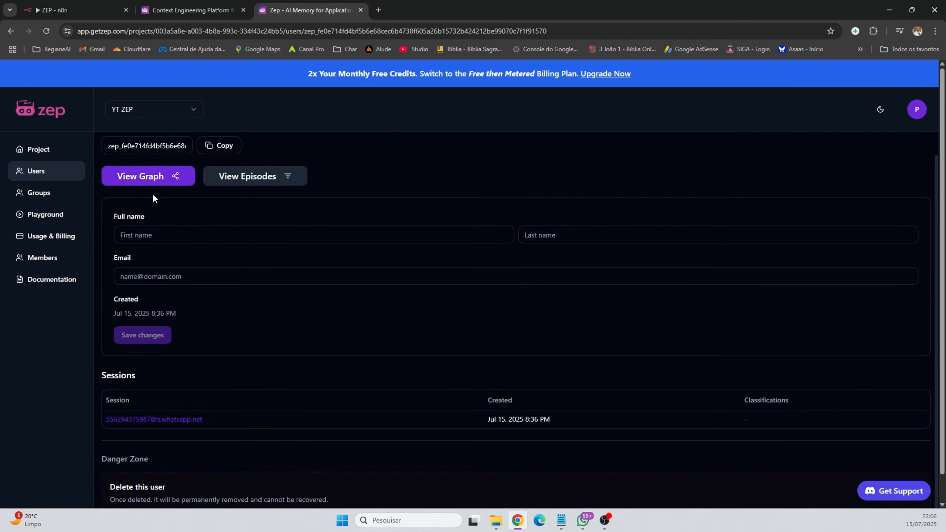
scroll(152, 193, "up", 1)
left_click(143, 200)
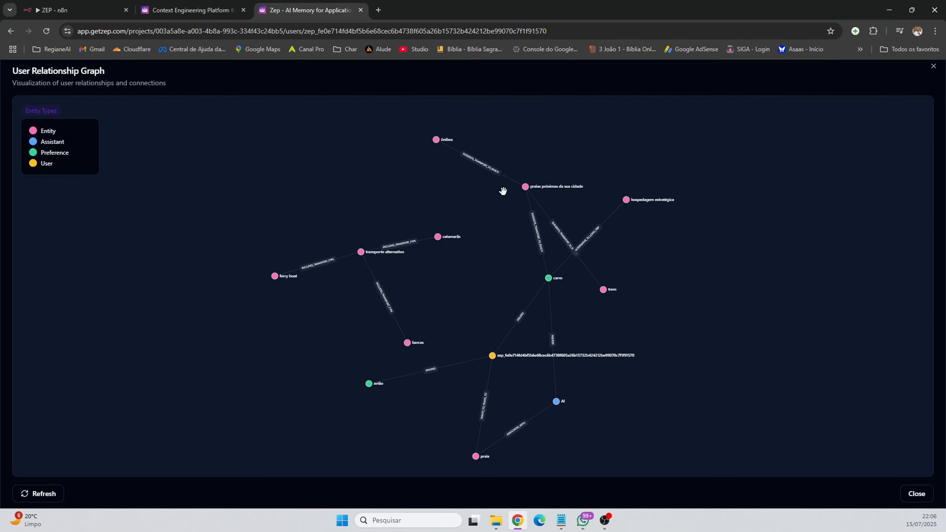
Switch back to n8n, check the OpenAI Chat Model's total tokens, and return to the canvas to select the Redis Chat Memory node
left_click(56, 10)
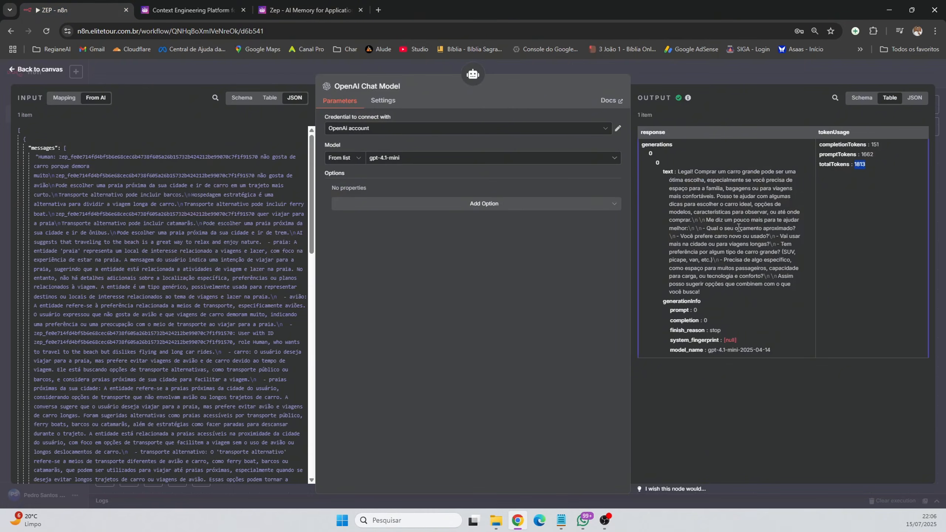
left_click(856, 165)
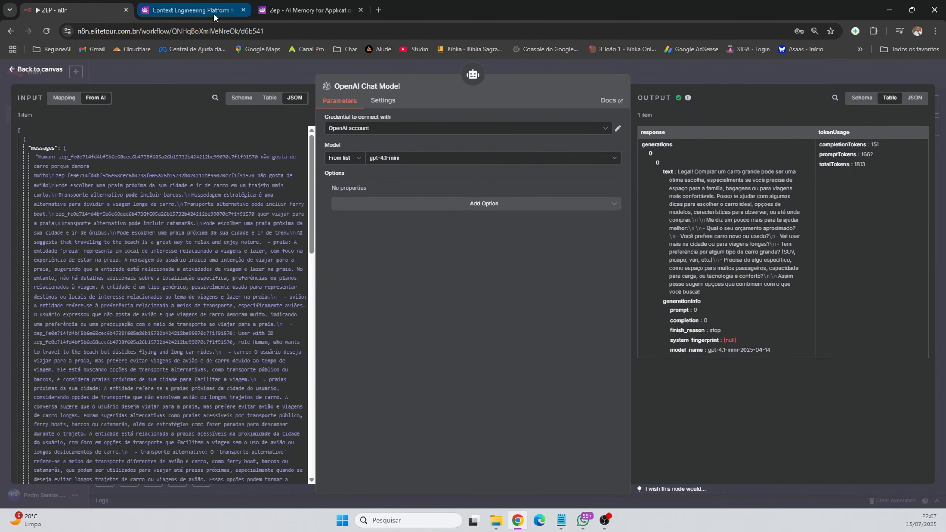
left_click(44, 70)
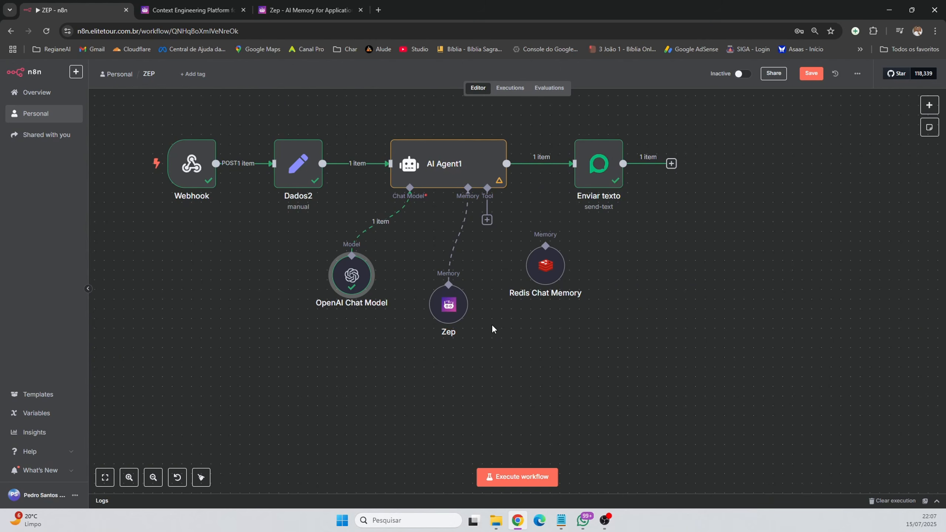
left_click(545, 268)
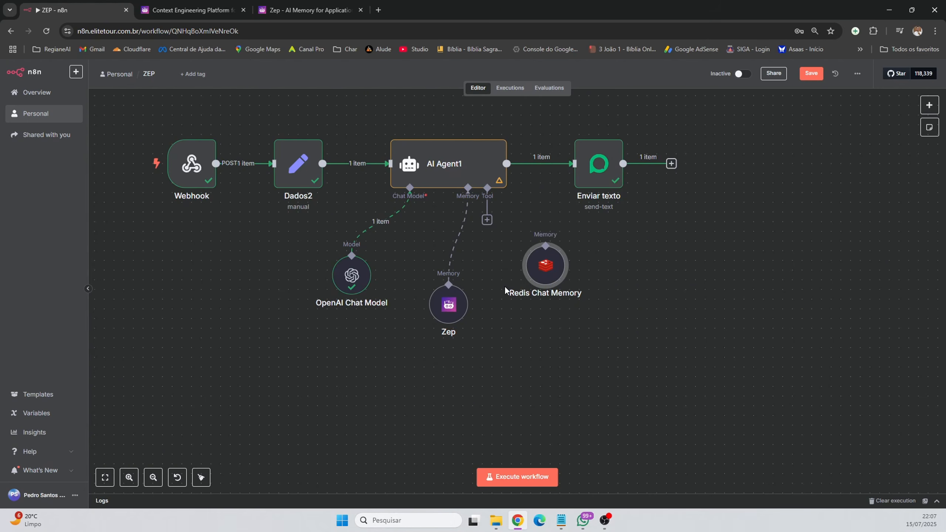
mouse_move(439, 230)
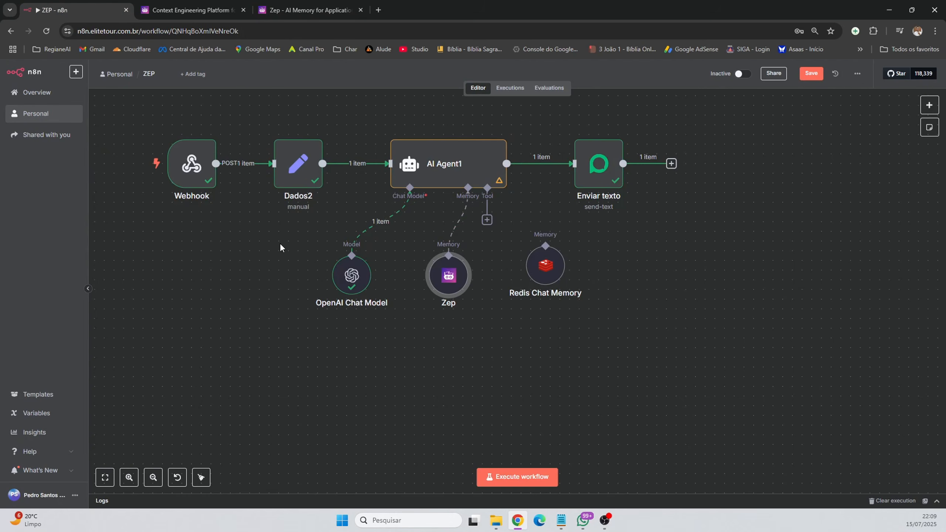
Open the Dados2 node, review its Telefone, Mensagem and apikey fields, and return to the canvas
left_click_drag(280, 248, 314, 328)
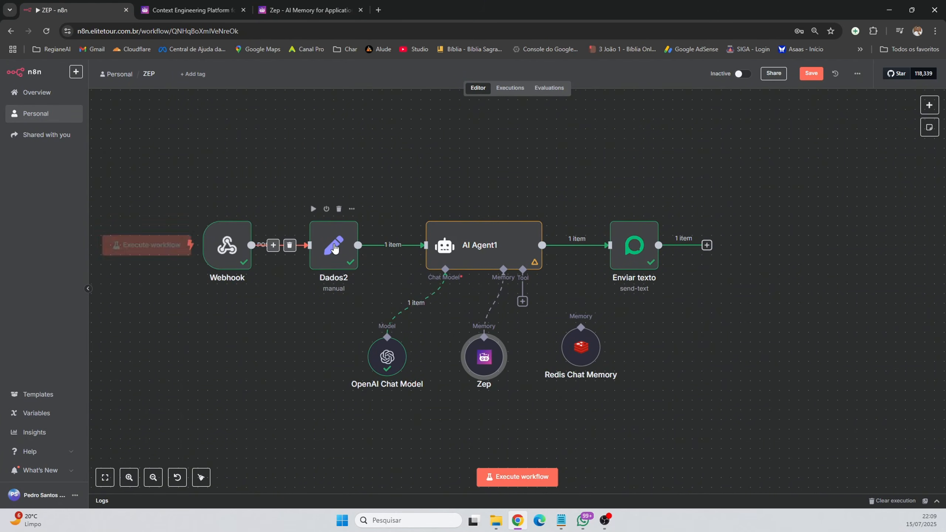
double_click(334, 247)
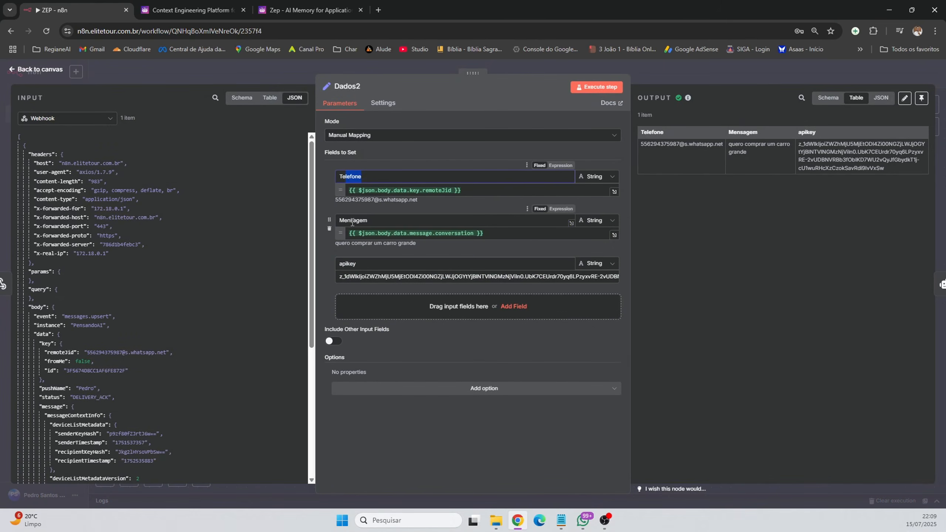
left_click_drag(350, 220, 371, 220)
double_click(343, 264)
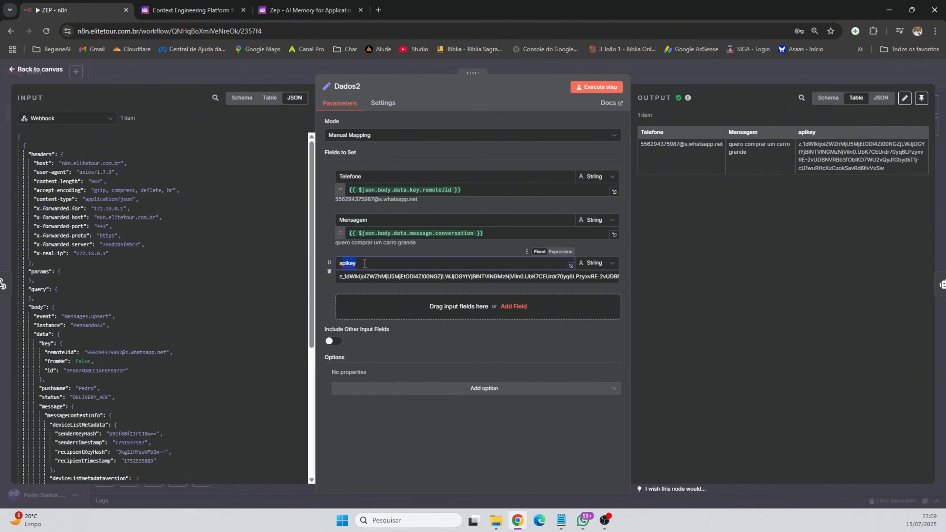
left_click(52, 70)
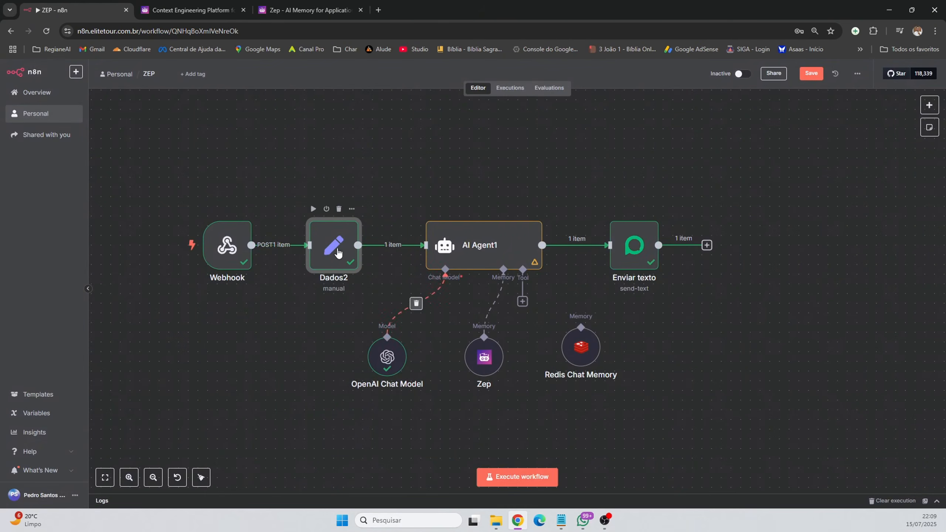
Delete the disconnected Redis Chat Memory node and reposition the Zep node beneath the AI Agent1 memory connector
scroll(401, 236, "down", 3)
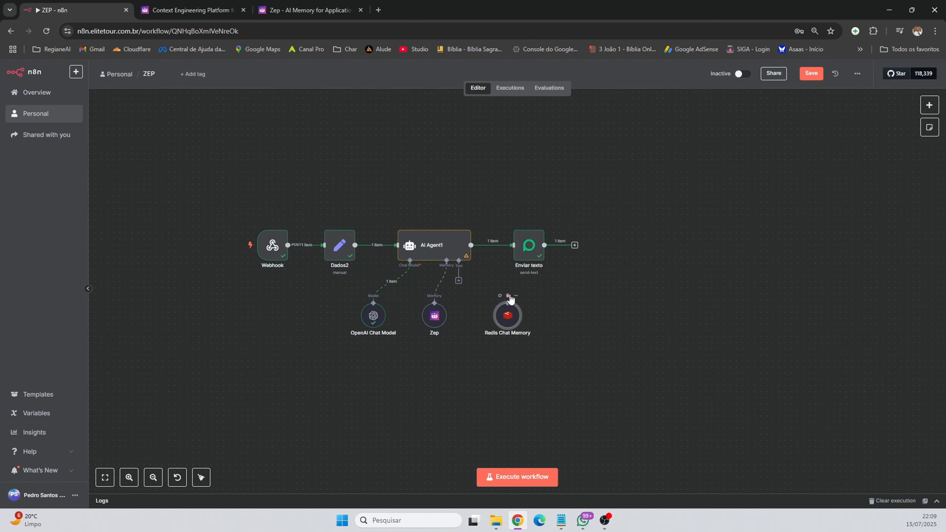
left_click(507, 296)
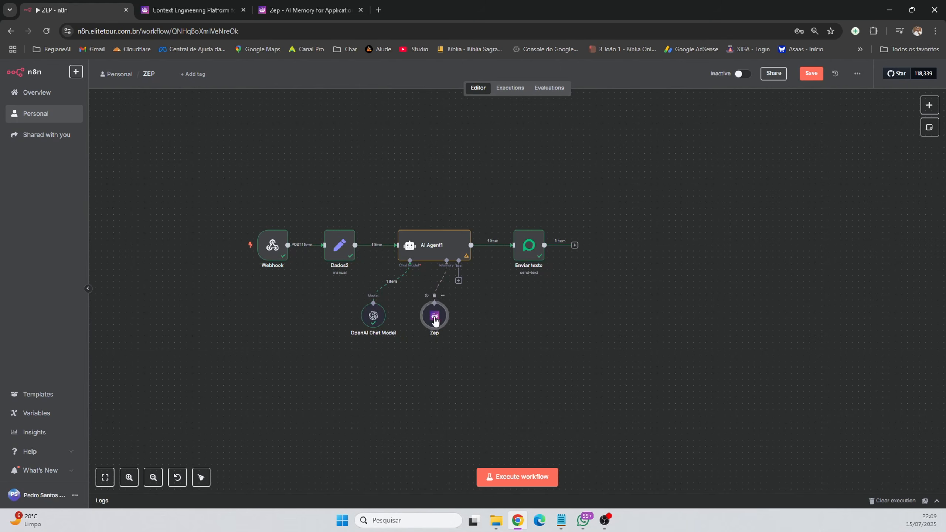
left_click_drag(434, 316, 446, 322)
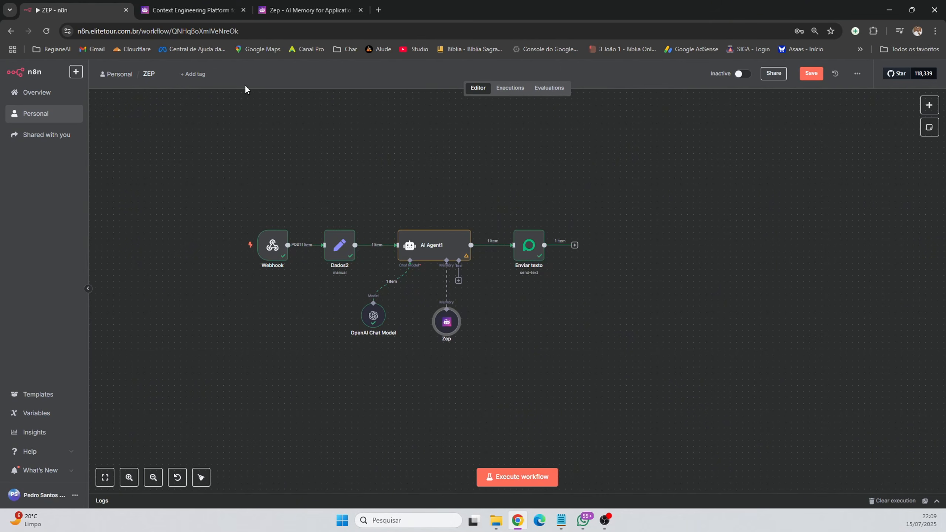
Close the Zep marketing homepage and switch the Zep dashboard to the Aula YT project
left_click(181, 11)
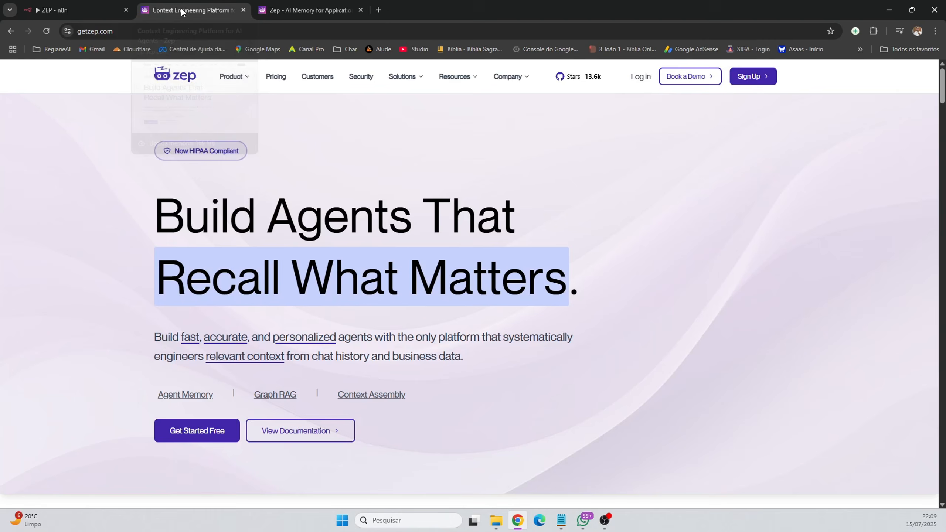
left_click(243, 10)
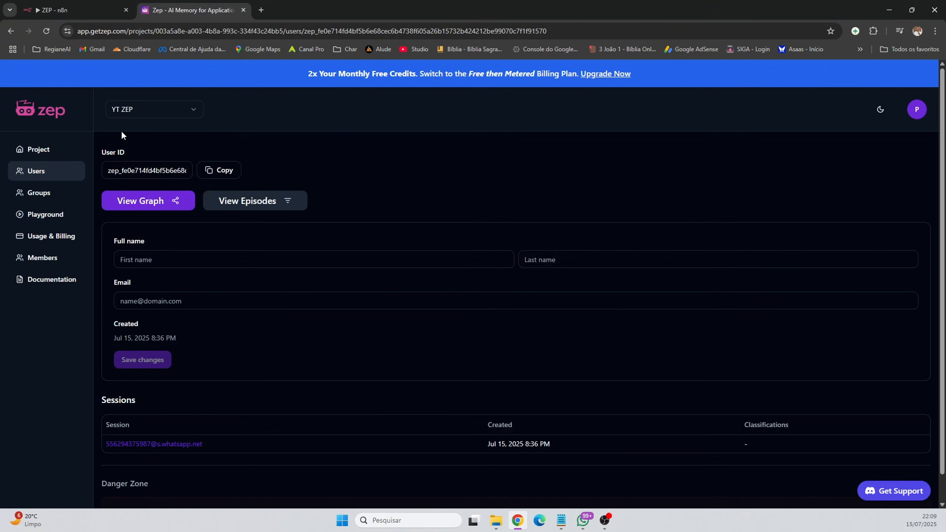
left_click(144, 110)
left_click(125, 147)
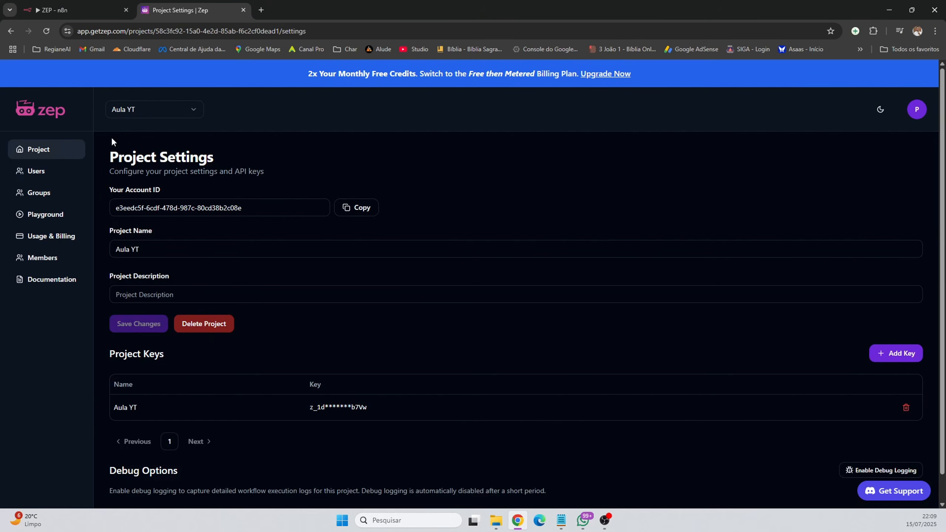
Review the Aula YT project's settings and keys, and open its list of users
scroll(225, 291, "down", 4)
scroll(216, 369, "up", 4)
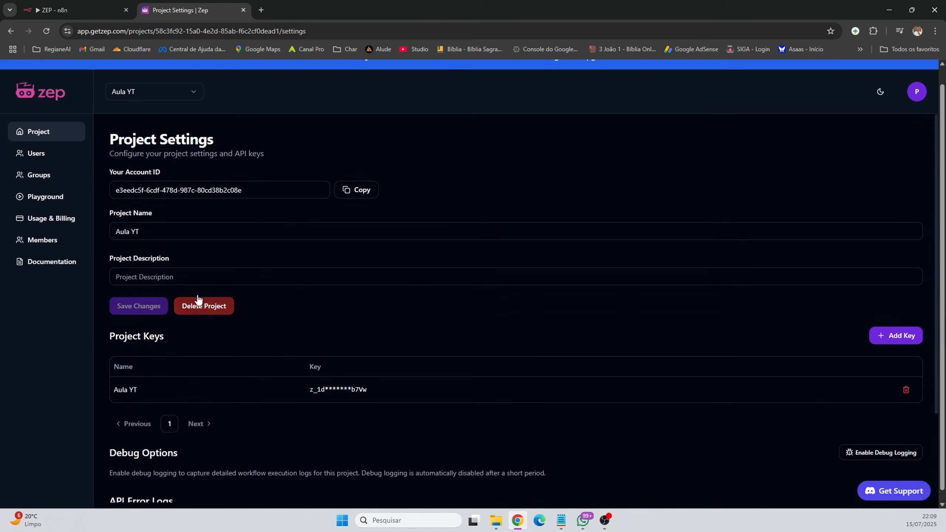
scroll(220, 333, "down", 2)
scroll(235, 340, "up", 2)
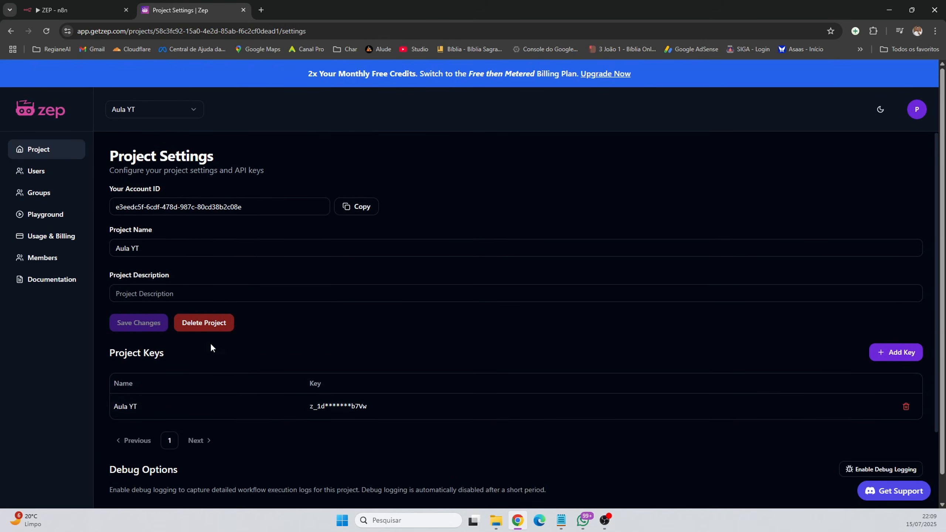
left_click(36, 177)
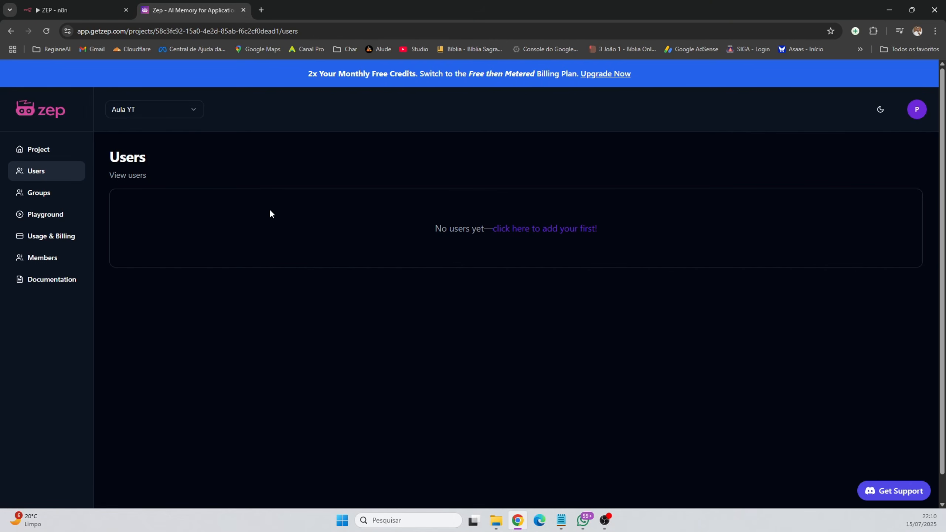
Start a test execution of the ZEP workflow in n8n and clear the Pensando AI conversation's messages in WhatsApp
left_click(56, 10)
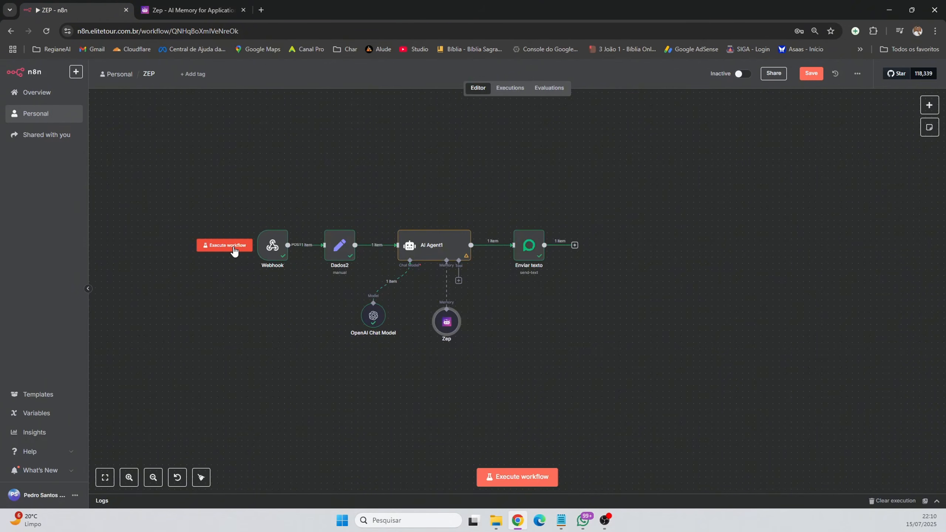
left_click(234, 251)
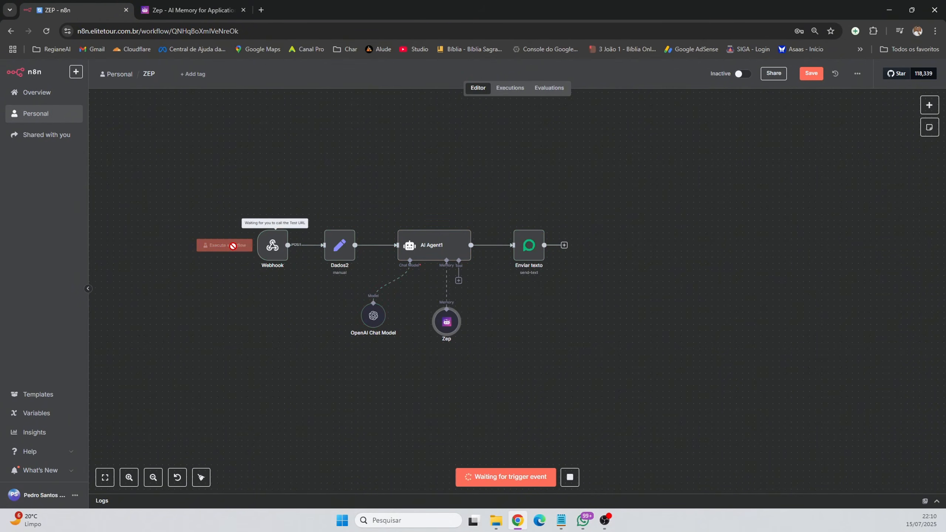
left_click(583, 520)
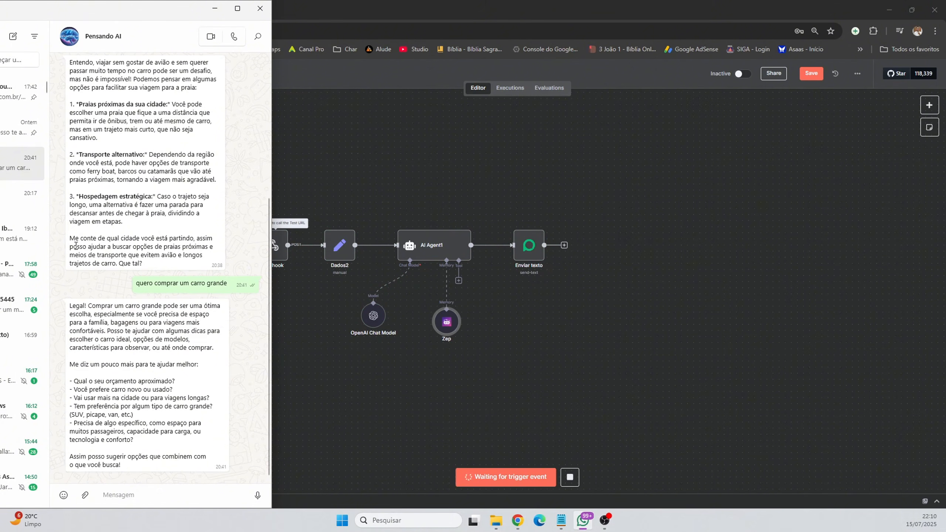
right_click(16, 170)
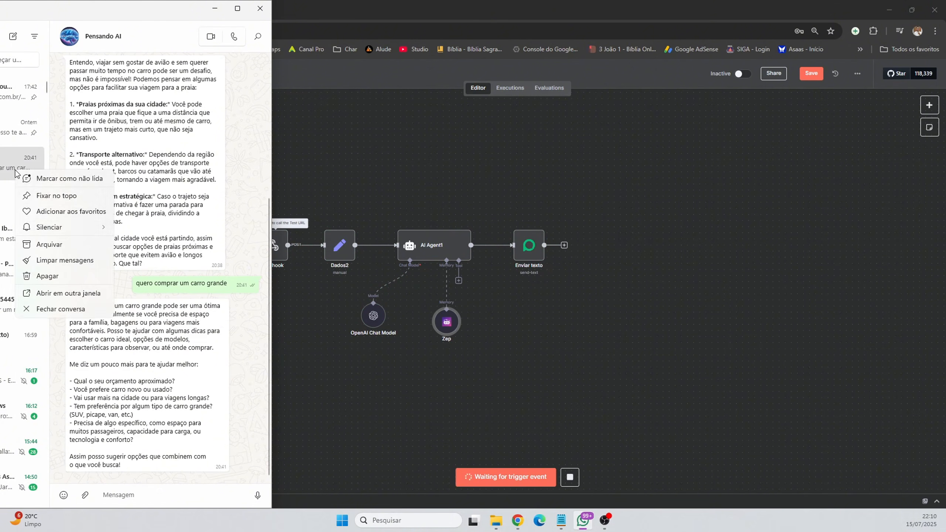
left_click(71, 263)
left_click(73, 281)
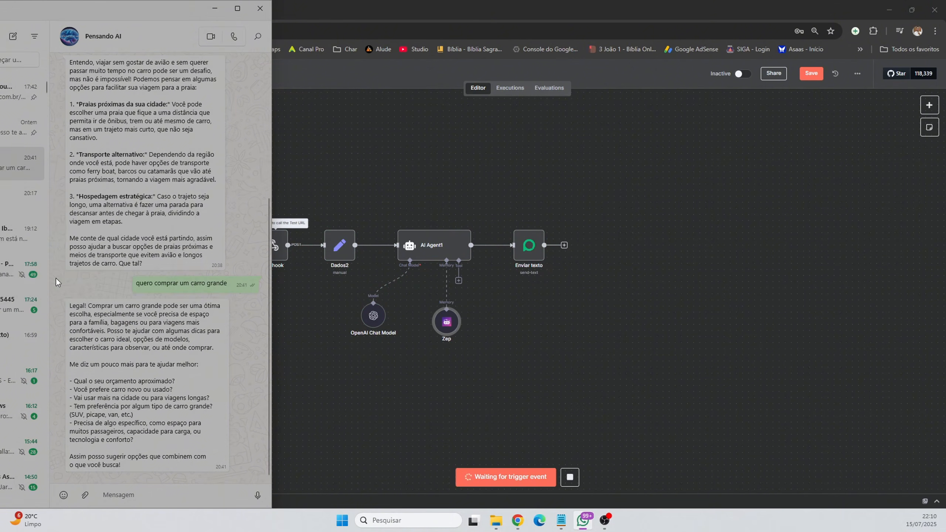
Send "Oi" to the Pensando AI chat and return to the n8n canvas
left_click(137, 495)
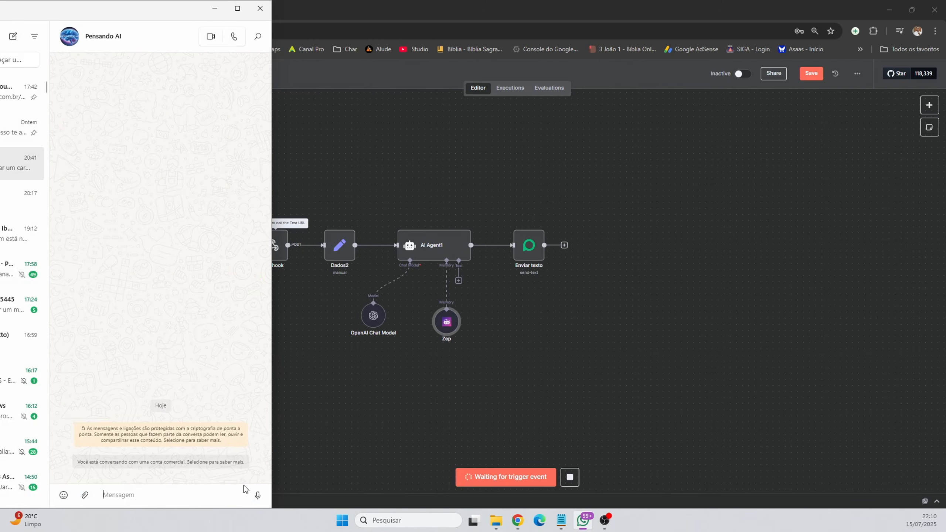
type("Ol")
key("Return")
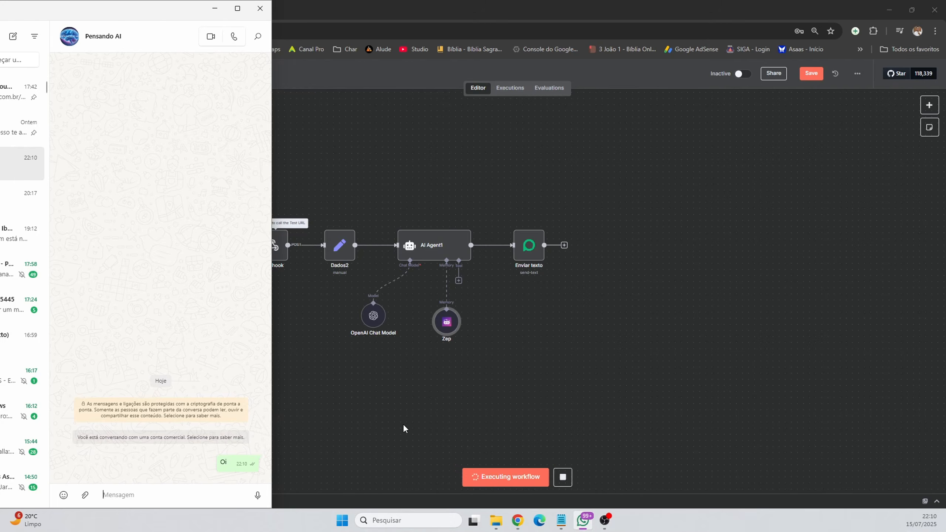
left_click(517, 308)
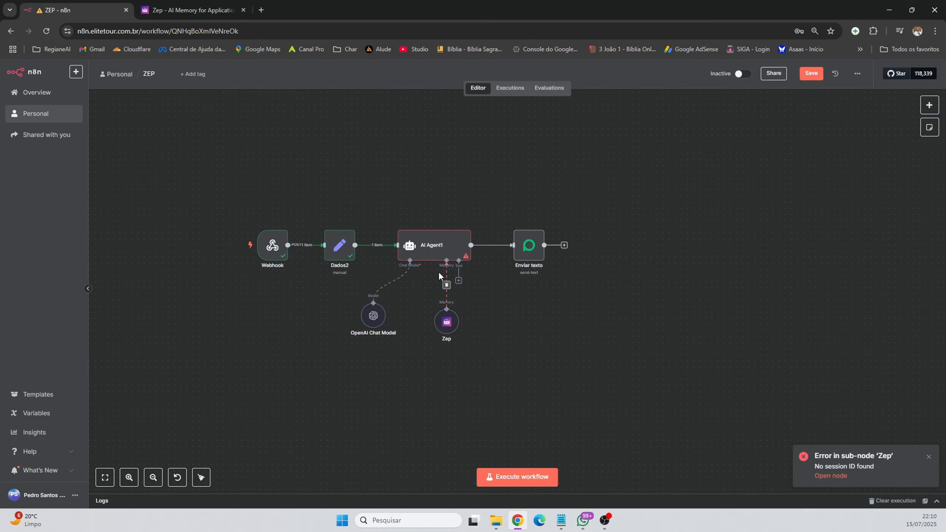
Check the Zep node's parameters and delete the node from AI Agent1
double_click(445, 321)
key("Escape")
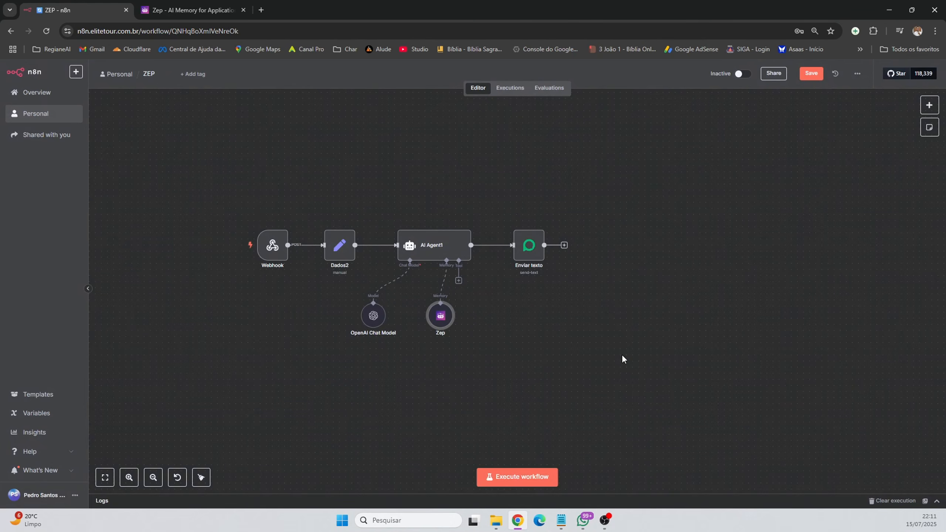
mouse_move(434, 314)
left_click(440, 296)
Execute the workflow without a memory node and trigger it by sending "oi" to Pensando AI in WhatsApp
left_click(514, 478)
left_click(576, 520)
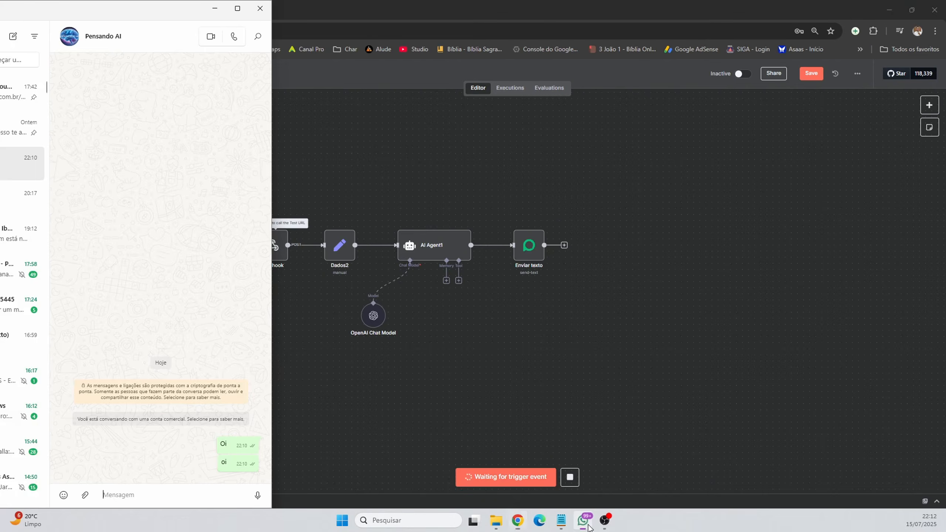
type("oi")
key("Return")
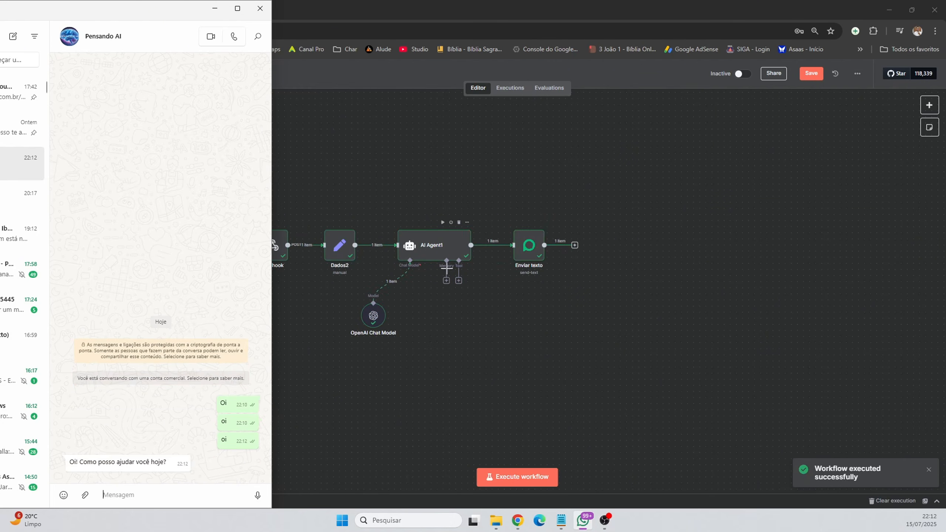
Add a Zep memory node to AI Agent1 and show its input data as a schema
left_click(446, 281)
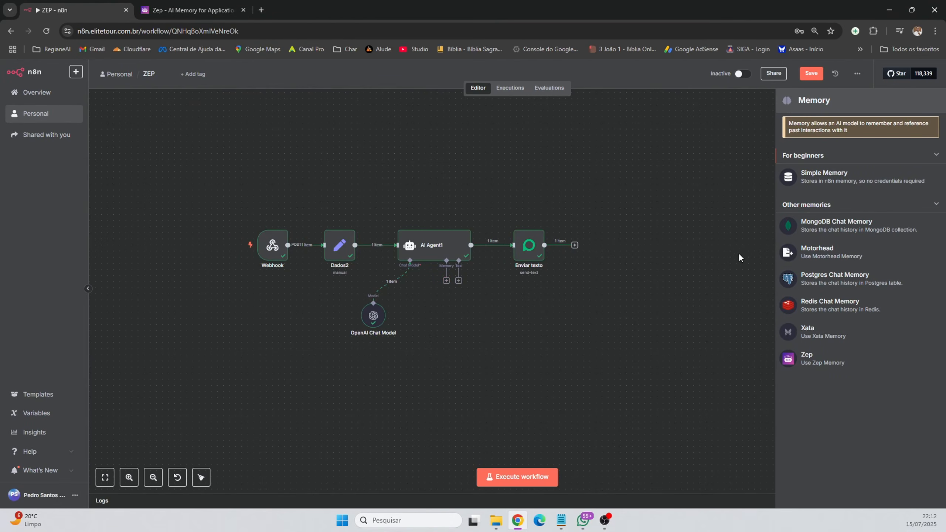
left_click(811, 358)
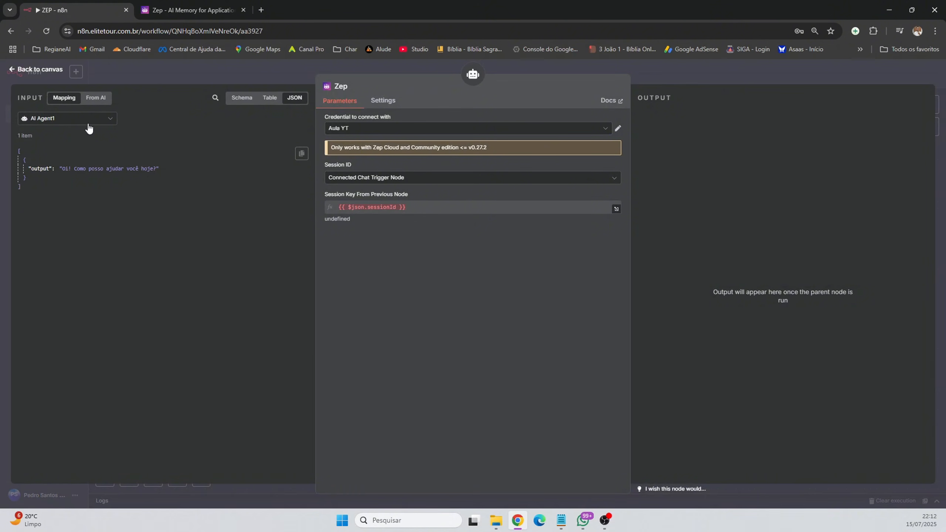
left_click(252, 99)
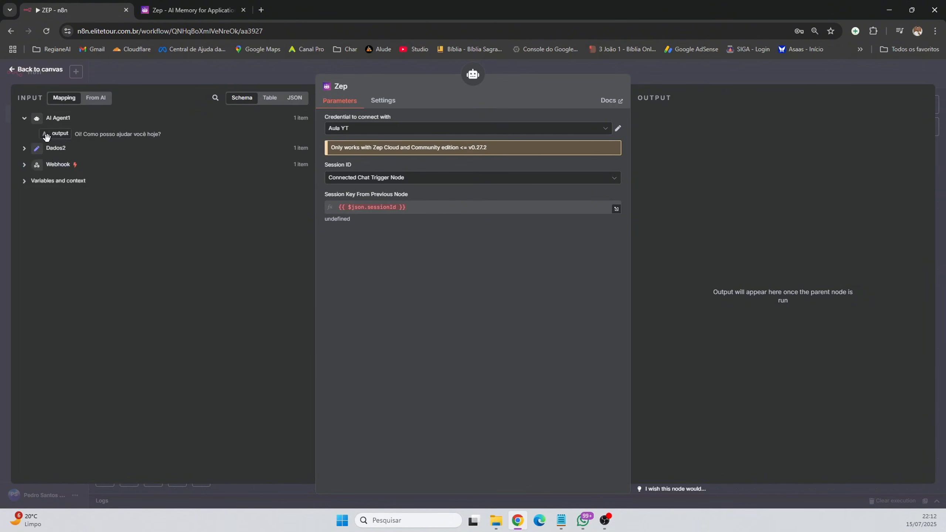
Set the Zep node's Session ID to Define below, map the Webhook's body.data.key.remoteJid as the Key, and return to the canvas
left_click(369, 183)
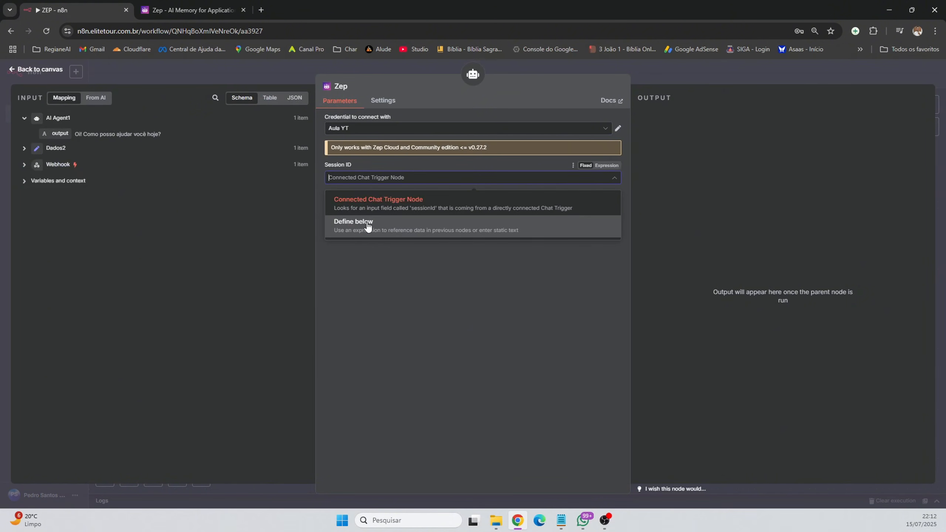
left_click(371, 213)
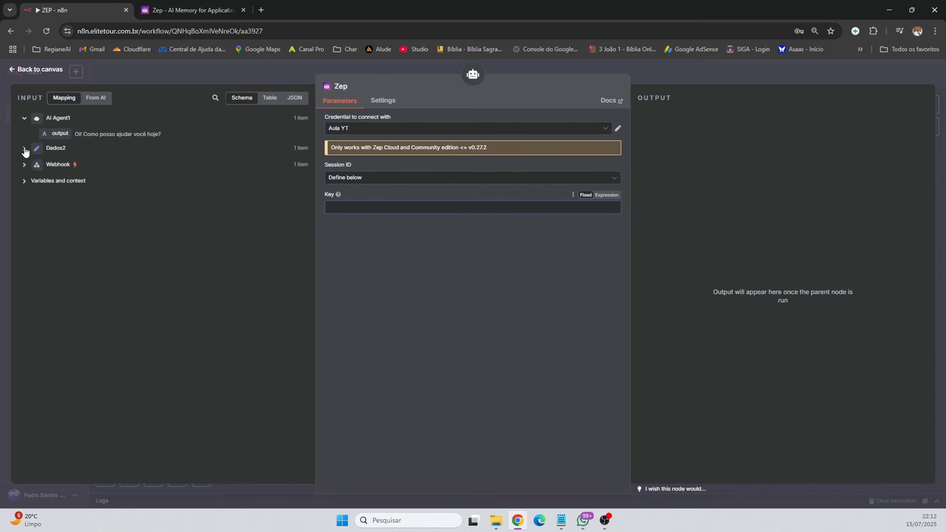
left_click(24, 164)
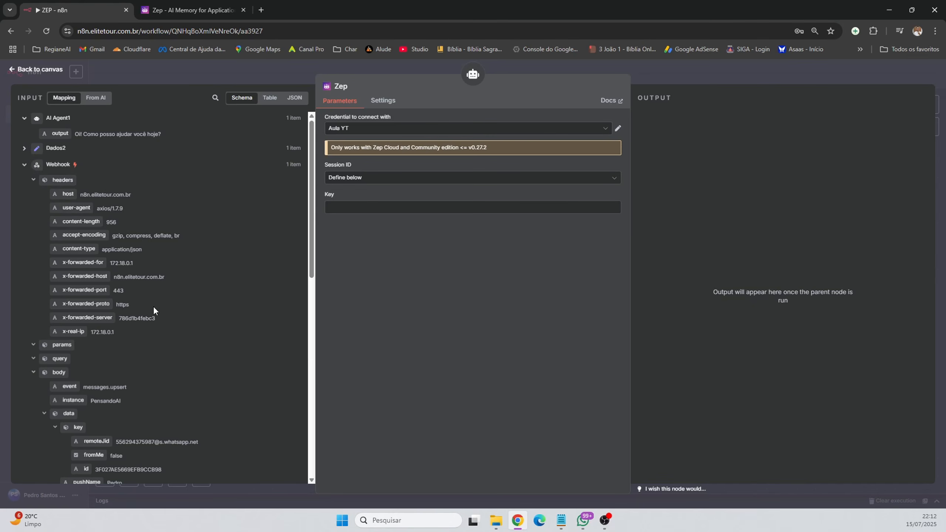
left_click_drag(106, 438, 344, 208)
left_click(412, 317)
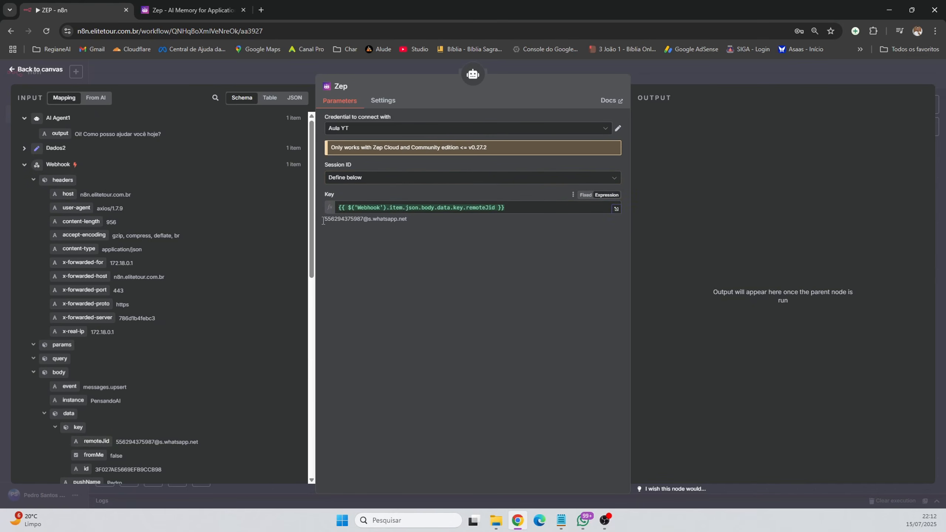
left_click(42, 70)
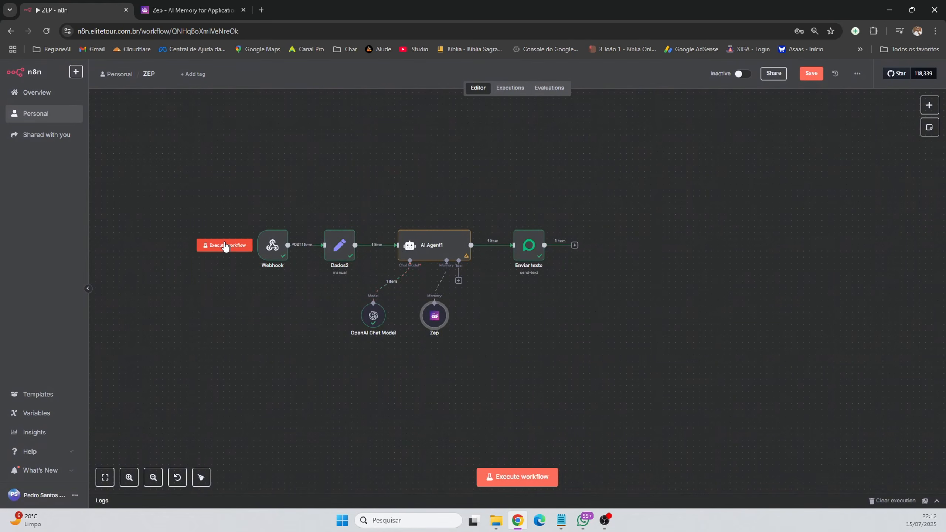
Execute the workflow with the Zep memory attached, send "oi" to Pensando AI in WhatsApp, and return to n8n
left_click(225, 246)
left_click(583, 521)
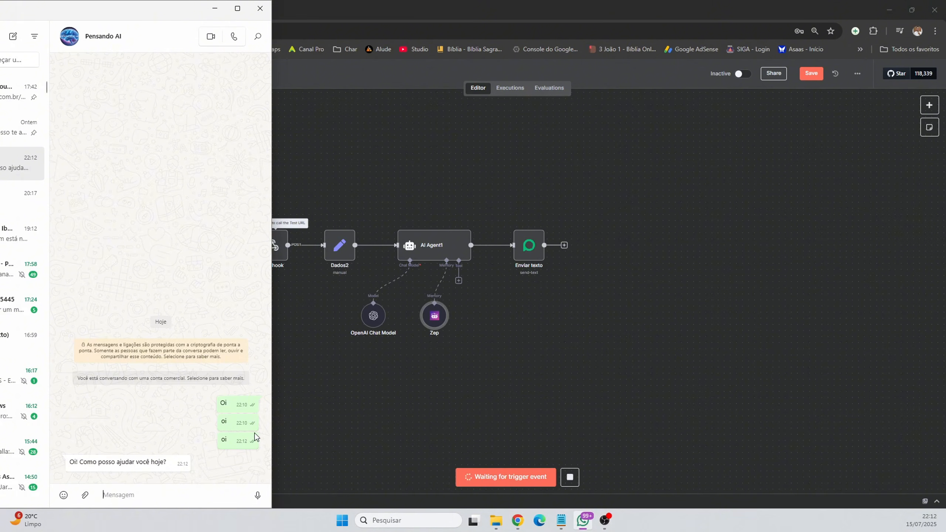
type("oi")
key("Return")
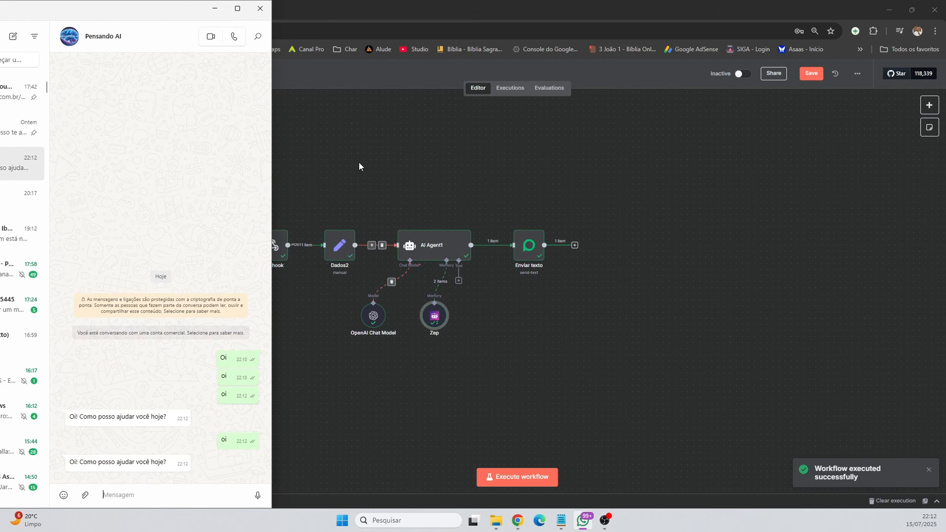
left_click(395, 178)
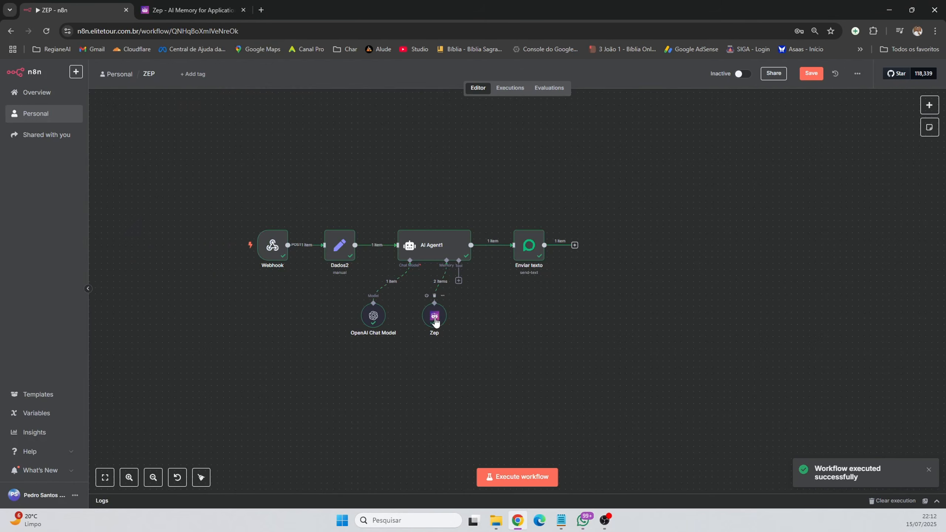
Switch to the Zep dashboard, refresh the Aula YT users list, and open the listed user to review its sessions
left_click(189, 10)
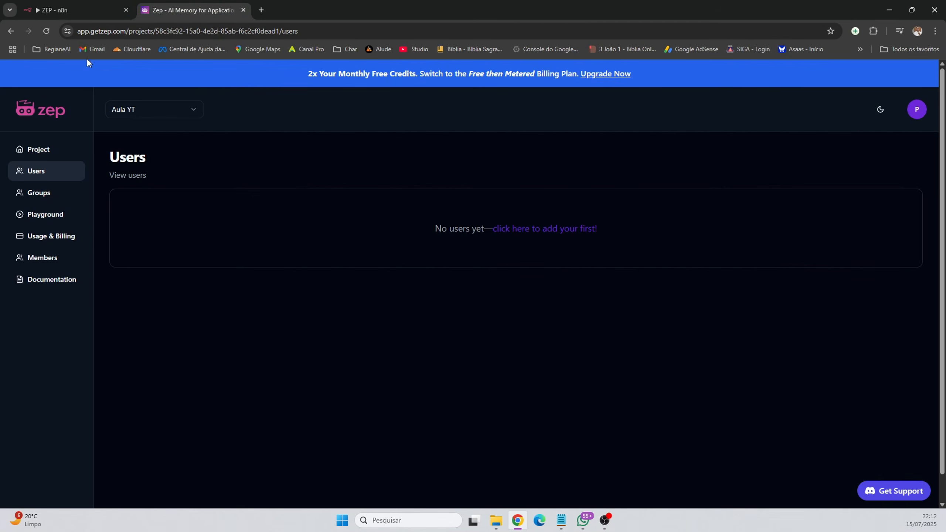
left_click(46, 31)
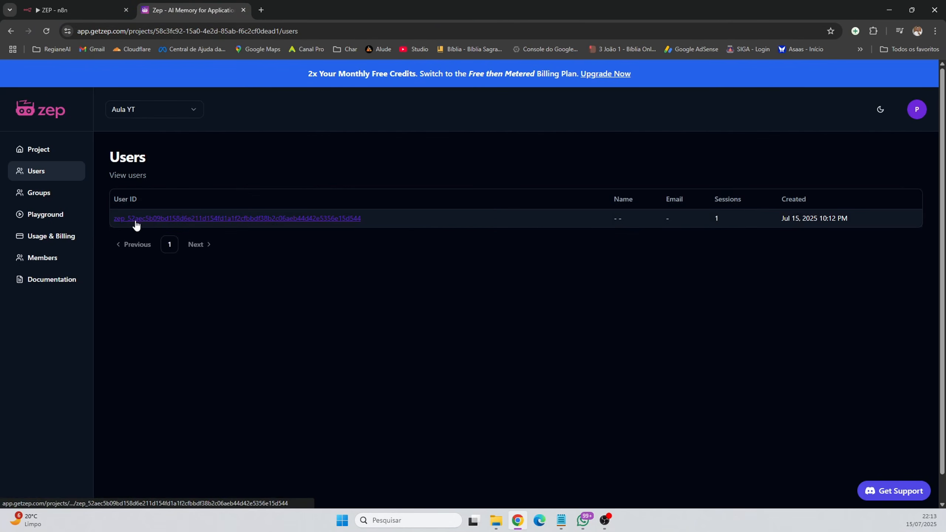
left_click(234, 221)
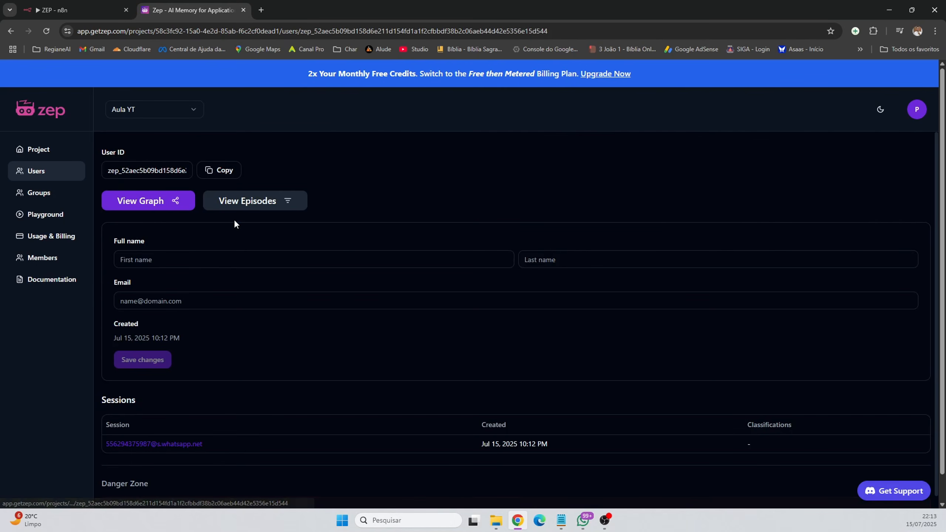
scroll(227, 290, "down", 1)
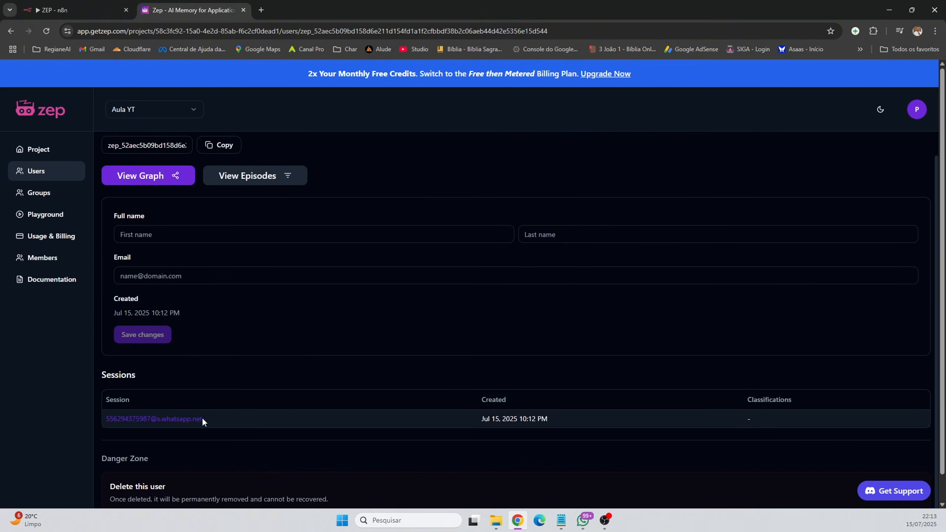
Switch to n8n and open the Zep node to check the resolved value of its Key expression
left_click(63, 10)
double_click(432, 316)
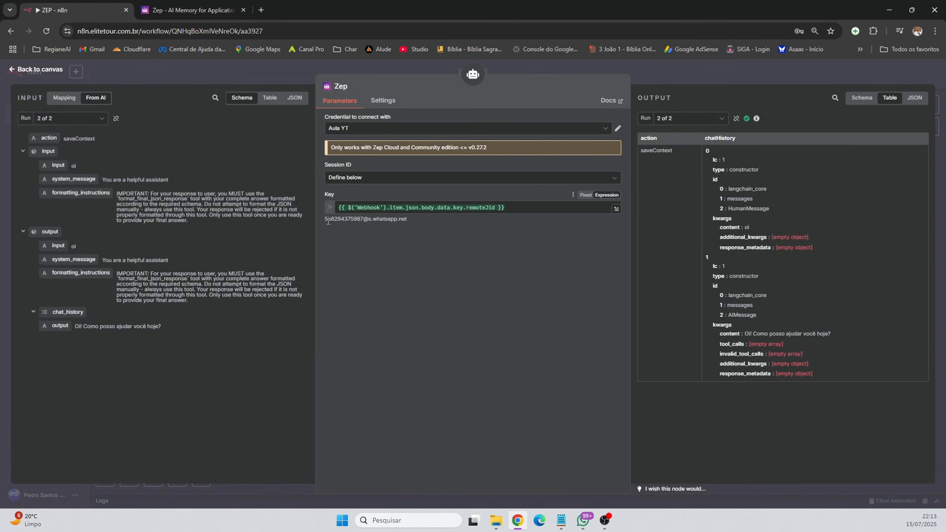
left_click_drag(332, 221, 413, 224)
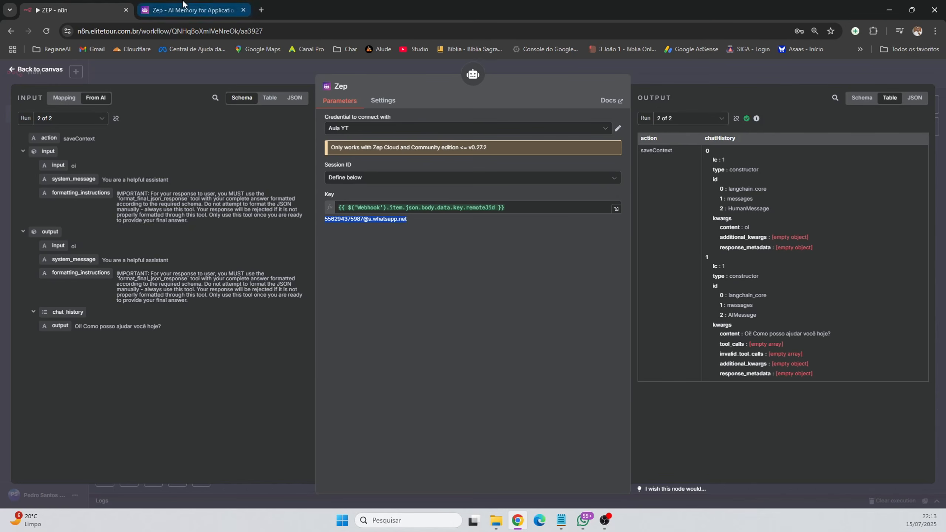
Return to the Zep dashboard, open the user's WhatsApp session, and review the stored Human and AI messages
left_click(190, 10)
scroll(148, 410, "down", 1)
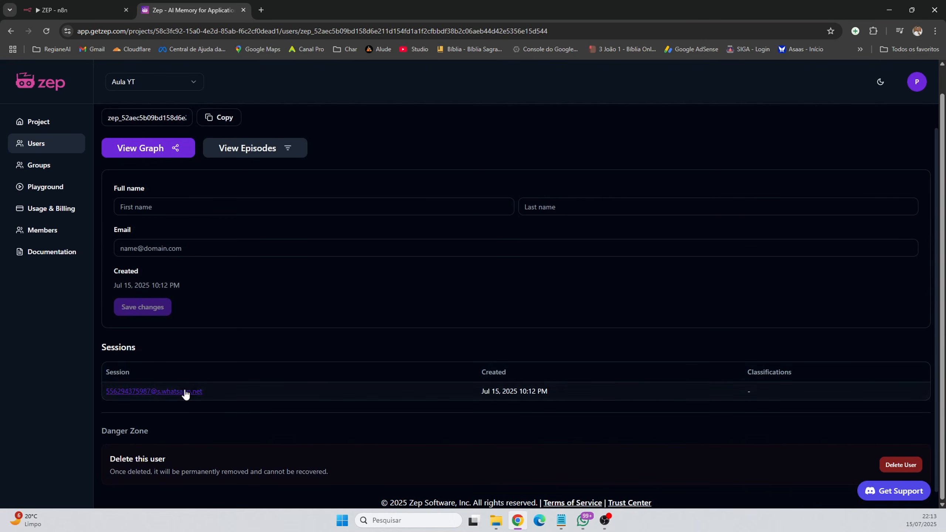
left_click(132, 392)
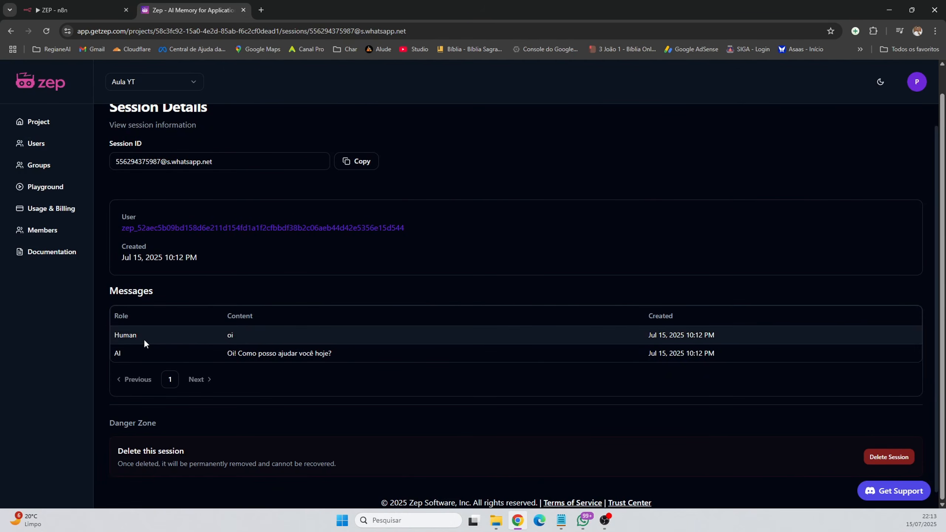
left_click_drag(123, 336, 133, 336)
double_click(230, 335)
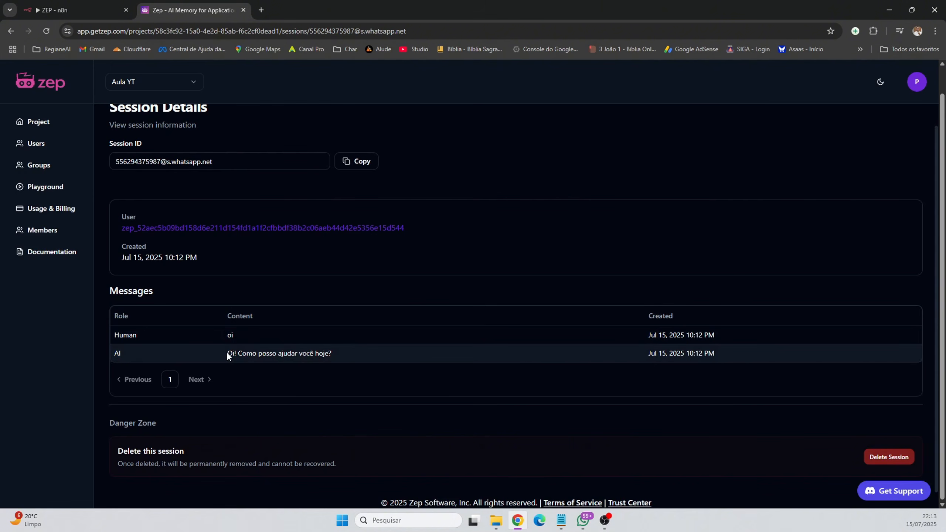
left_click_drag(227, 353, 278, 353)
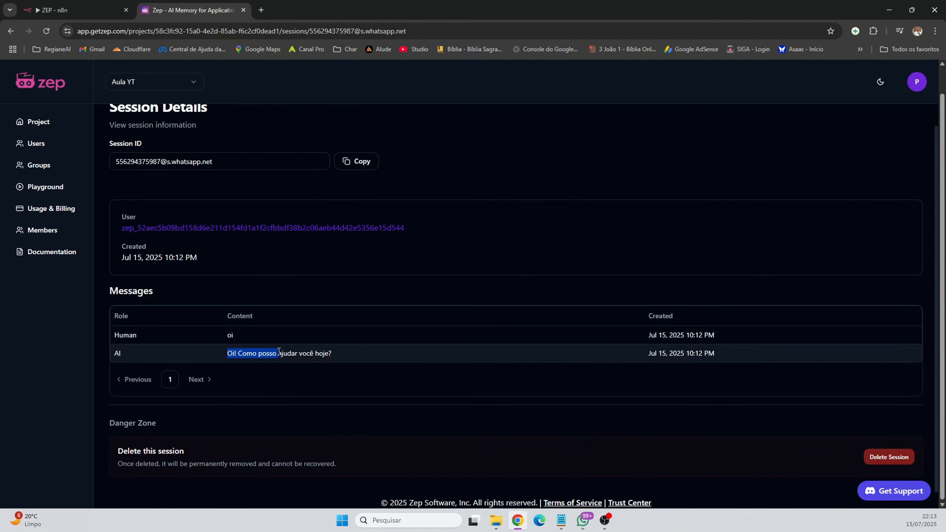
Execute the workflow from the n8n canvas and send "Trabalho com automação usando o n8n" to Pensando AI in WhatsApp
left_click(76, 7)
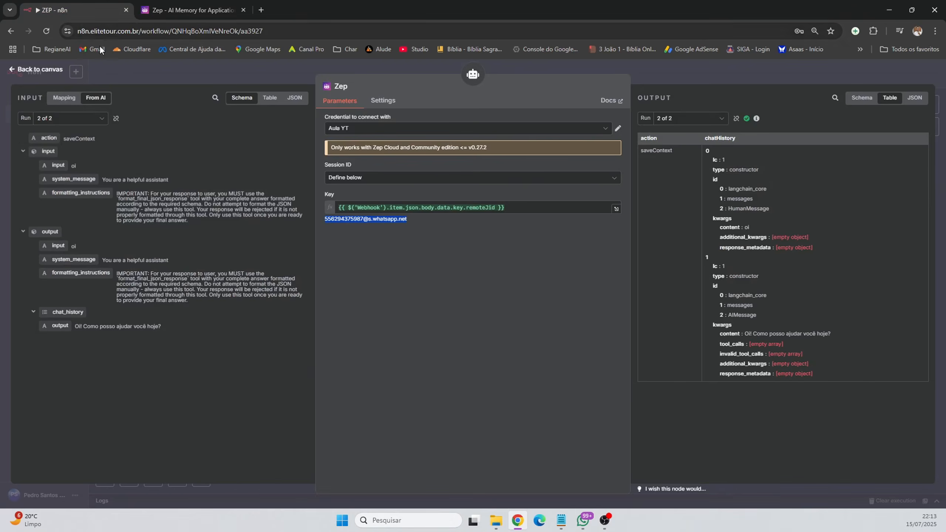
key("Escape")
left_click(524, 478)
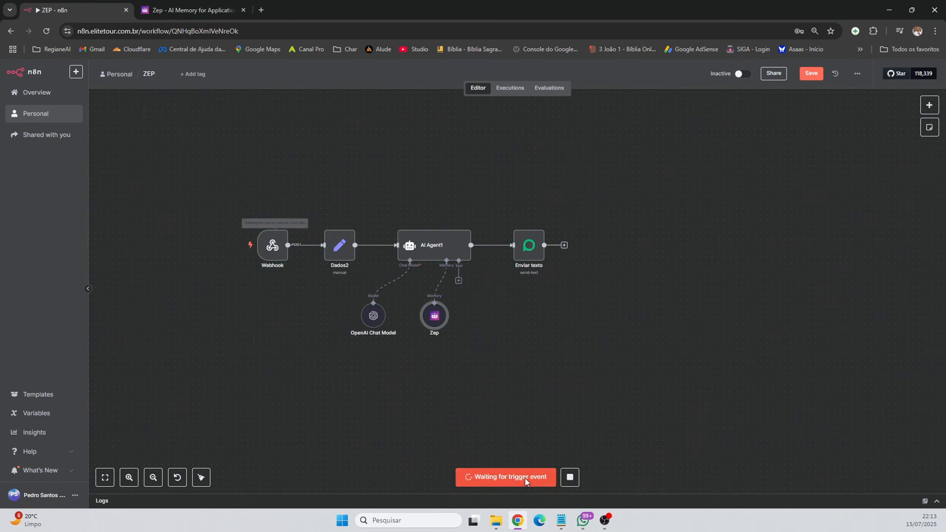
left_click(583, 520)
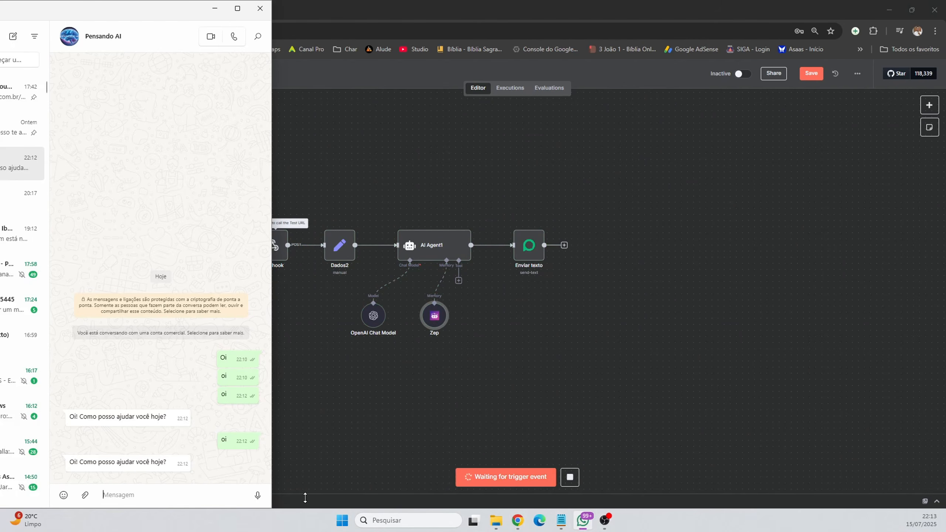
type("Tr")
type("abalho com automação usando o n8n")
key("Return")
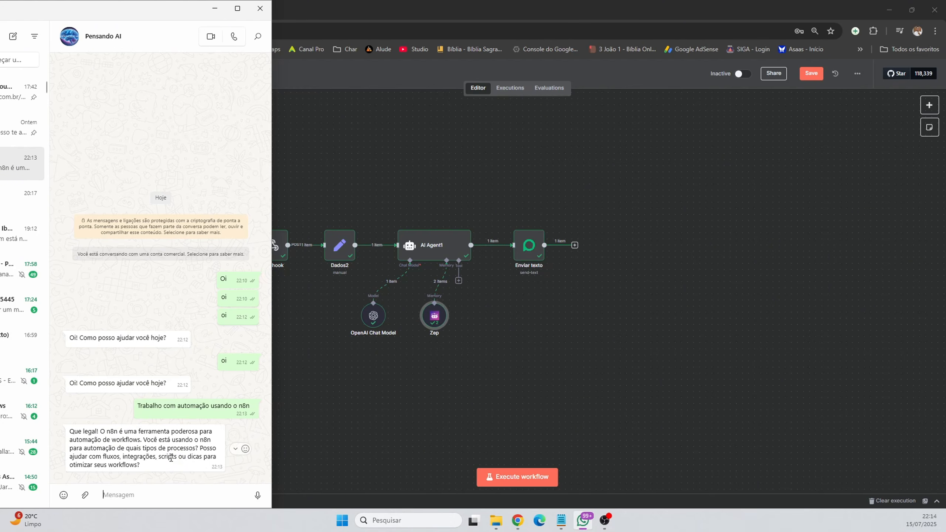
Add the System Message option to AI Agent1 to view its default text, remove it again, and return to the canvas
double_click(438, 244)
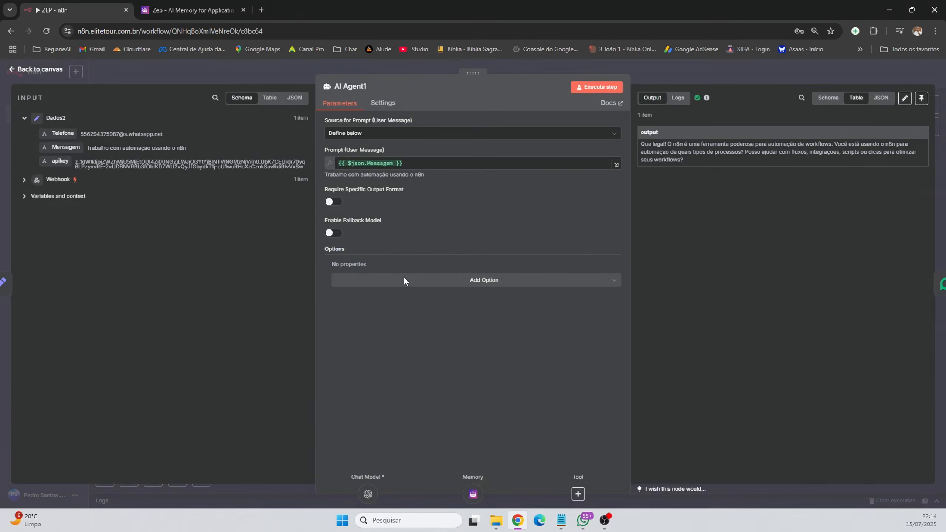
left_click(466, 286)
left_click(365, 306)
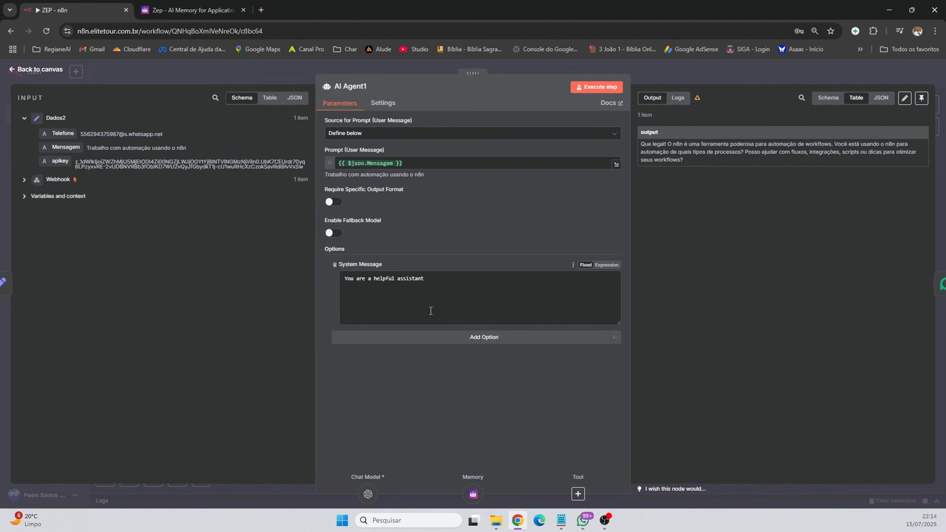
left_click(335, 264)
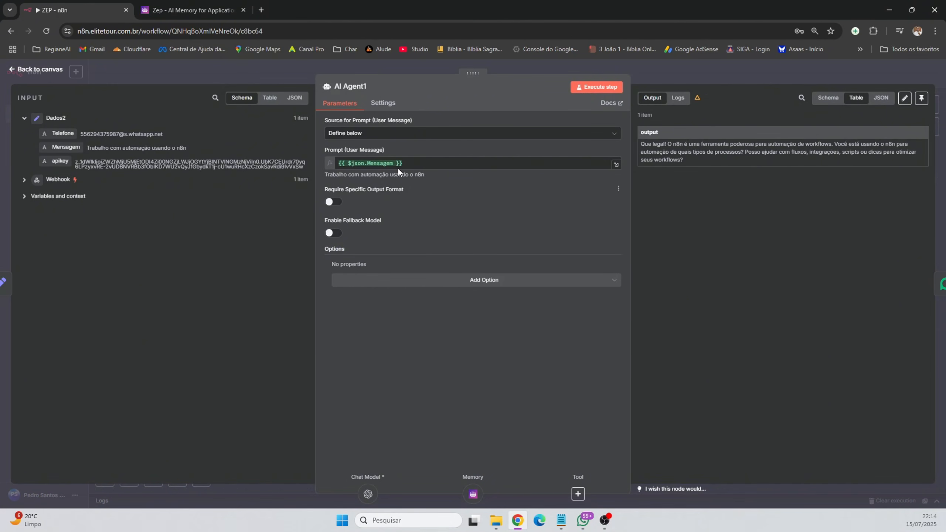
left_click(39, 69)
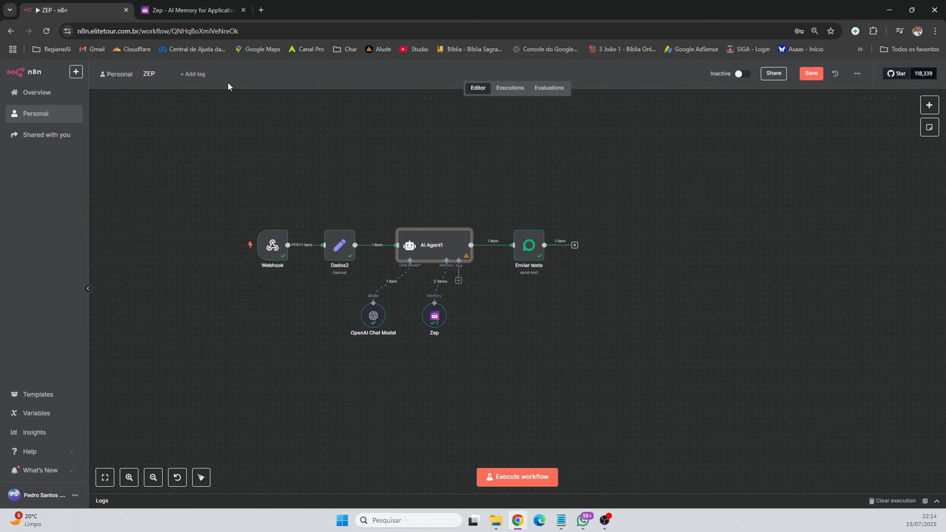
Switch to the Zep dashboard, refresh the session details, and review the newly stored Human and AI messages
left_click(229, 10)
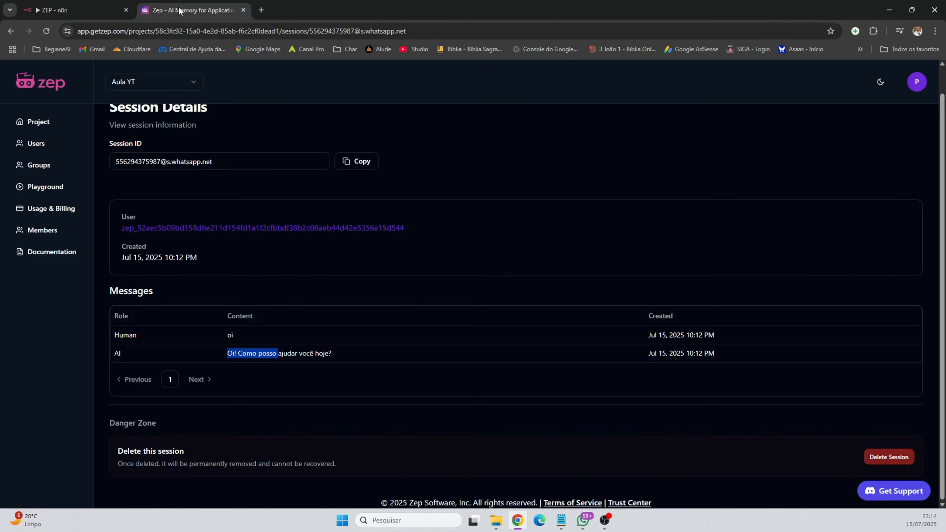
left_click(47, 30)
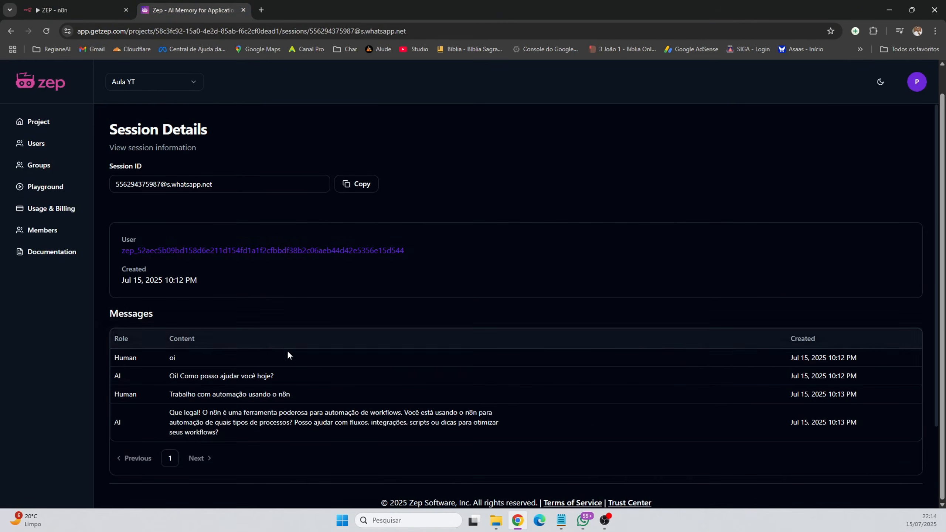
scroll(288, 355, "down", 2)
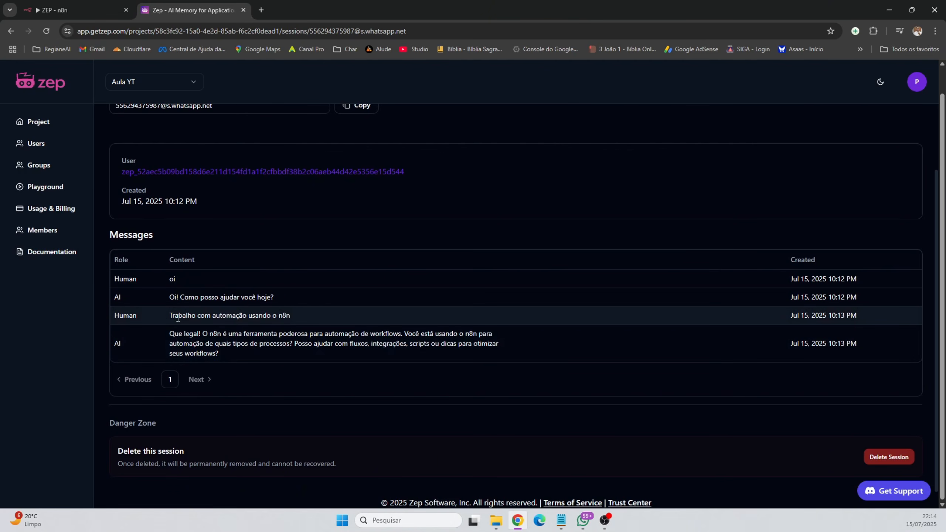
left_click_drag(178, 318, 283, 313)
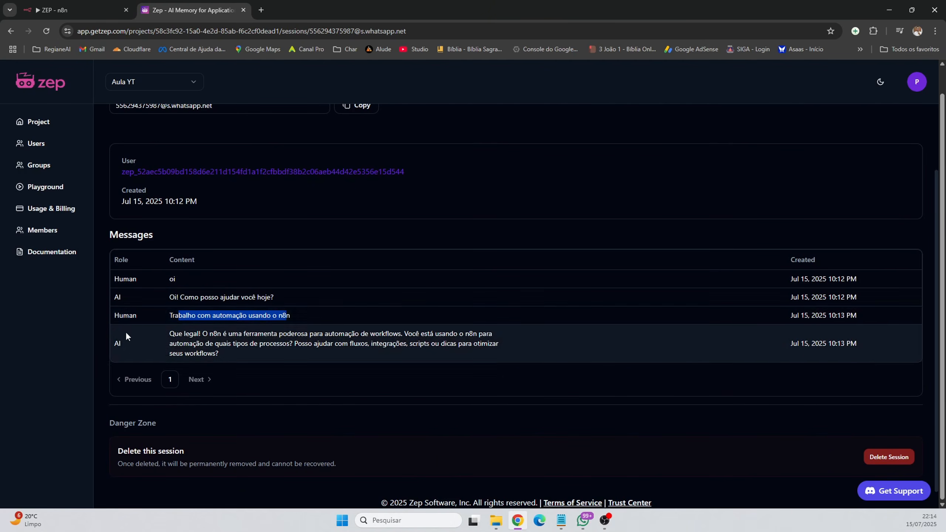
left_click_drag(183, 333, 227, 353)
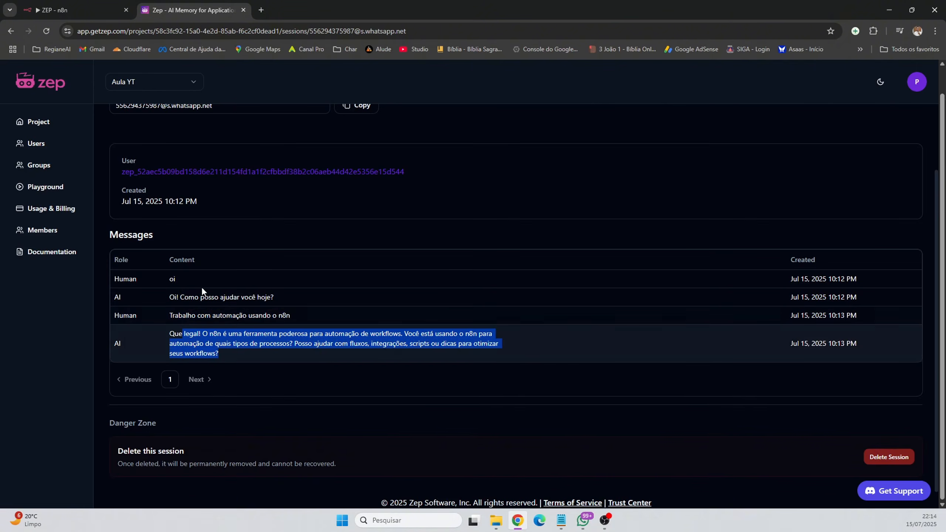
scroll(206, 272, "up", 3)
scroll(204, 295, "down", 3)
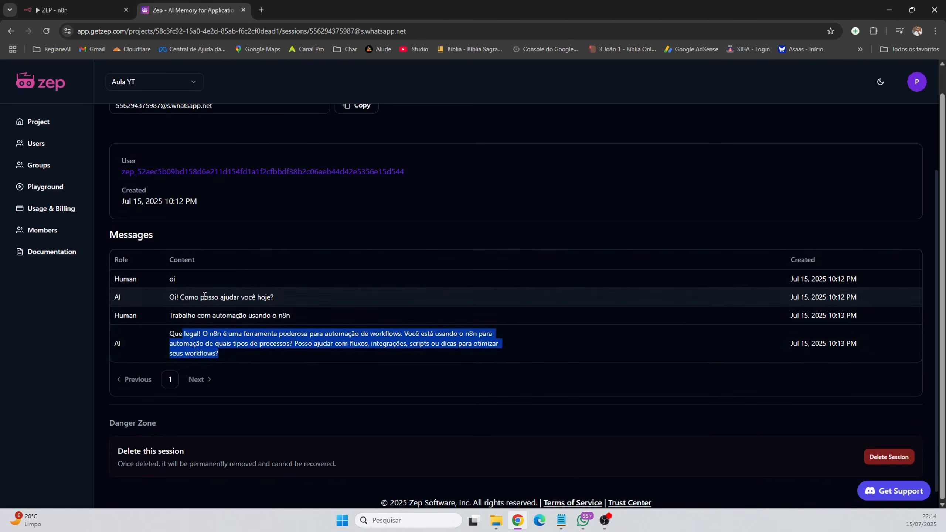
scroll(230, 345, "up", 3)
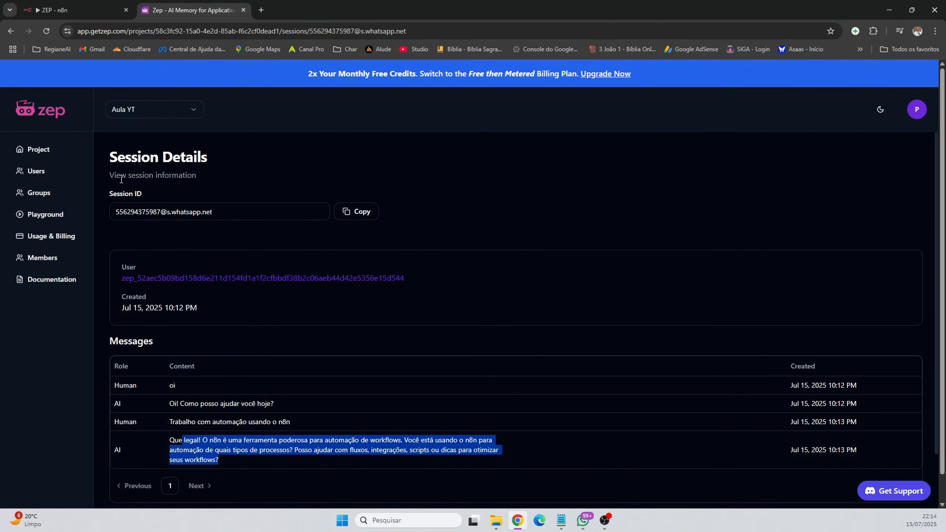
Open the user from the Aula YT users list and examine the user's relationship graph
left_click(37, 171)
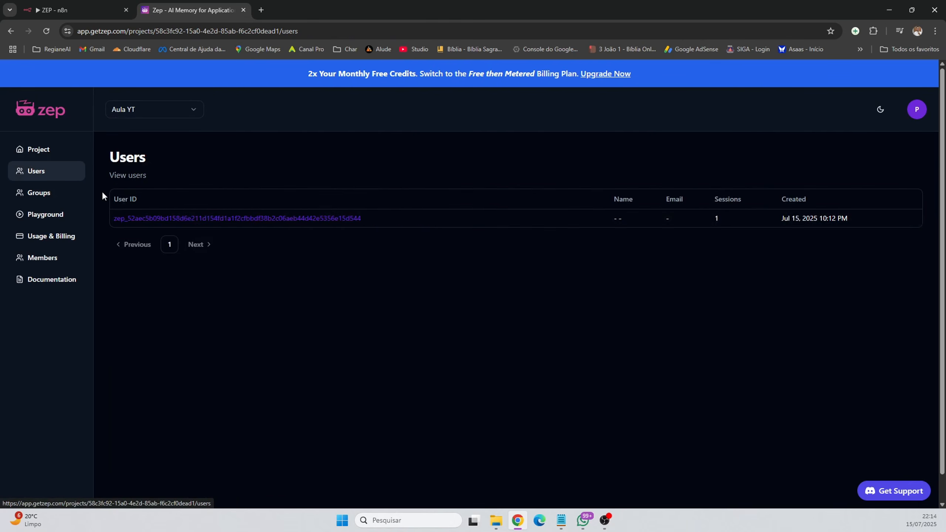
left_click(138, 220)
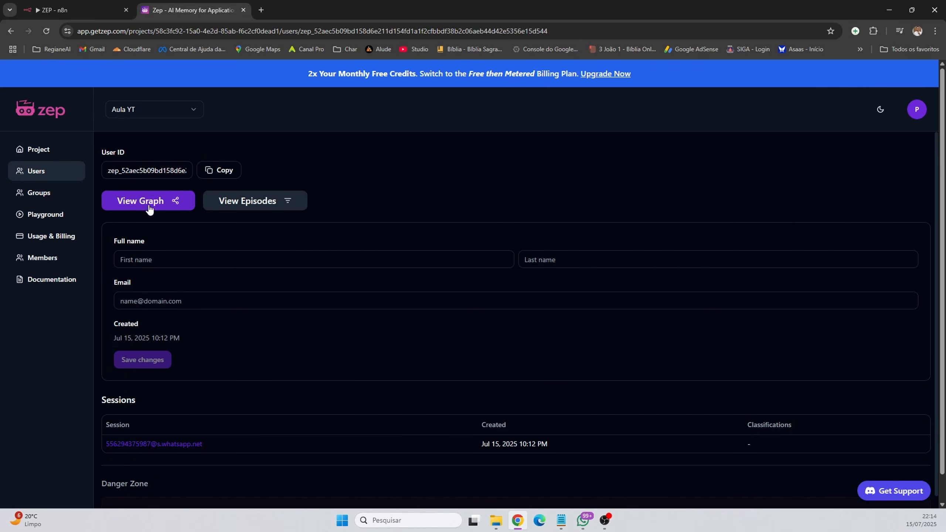
left_click(133, 202)
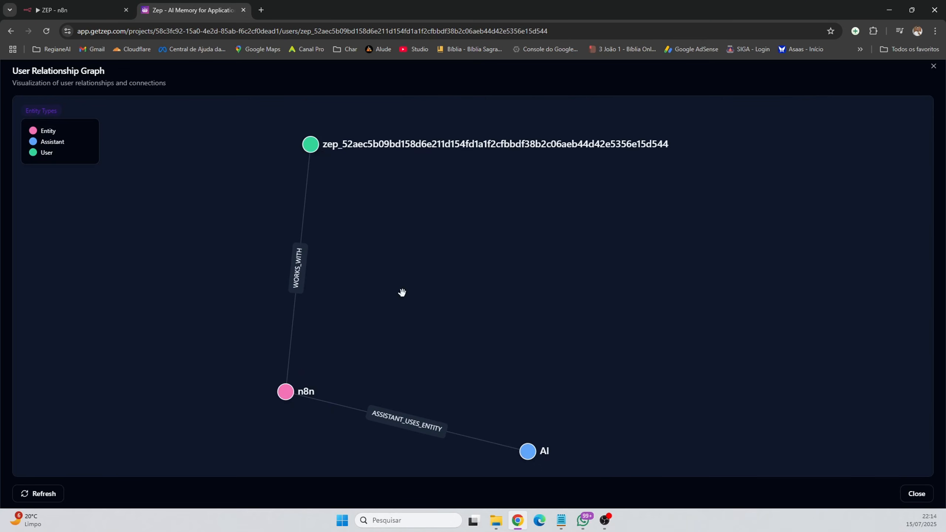
scroll(362, 317, "down", 3)
scroll(362, 317, "down", 2)
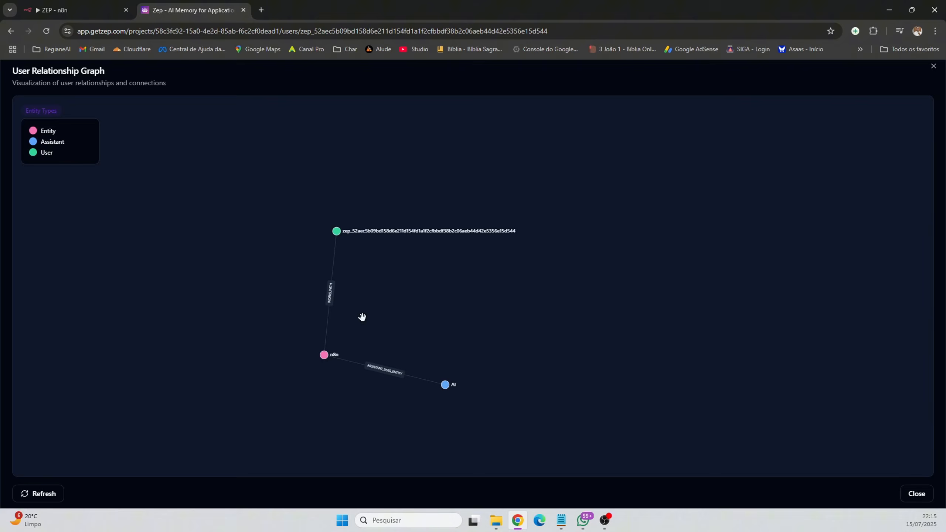
Execute the workflow in n8n again, send "Gosto de viajar para a praia nas ferias" to Pensando AI in WhatsApp, and return to n8n
left_click(80, 9)
left_click(511, 477)
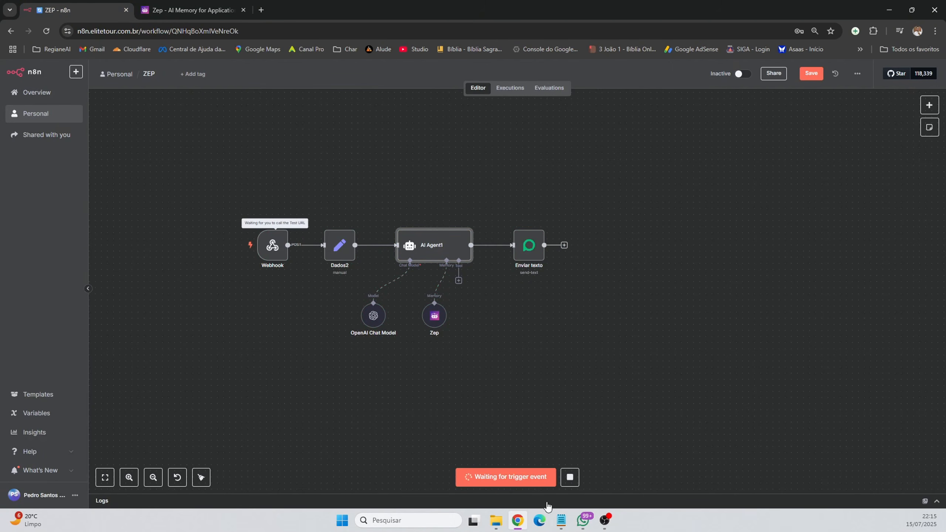
left_click(583, 521)
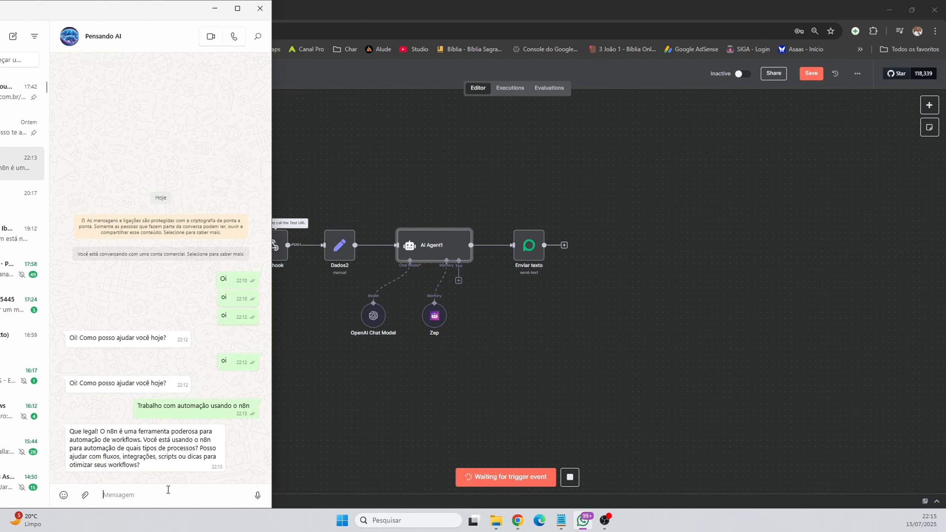
type("Gos")
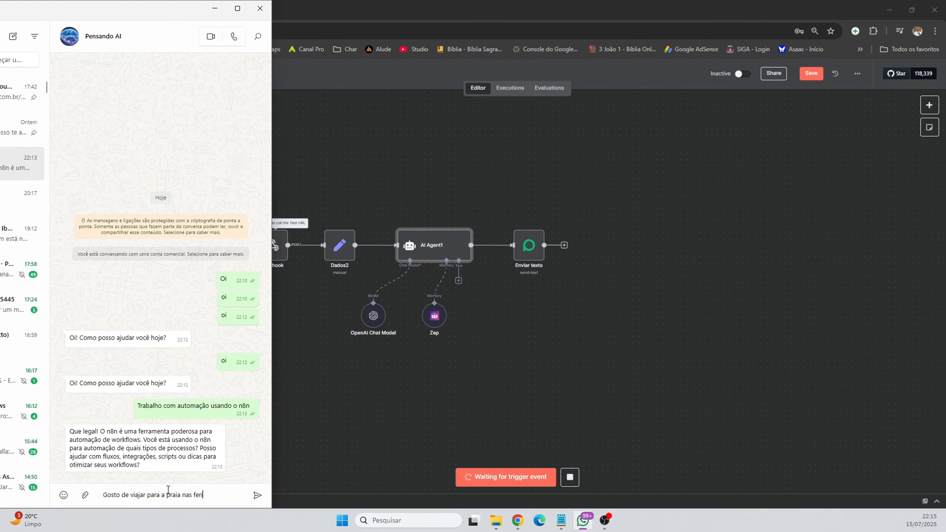
key("Return")
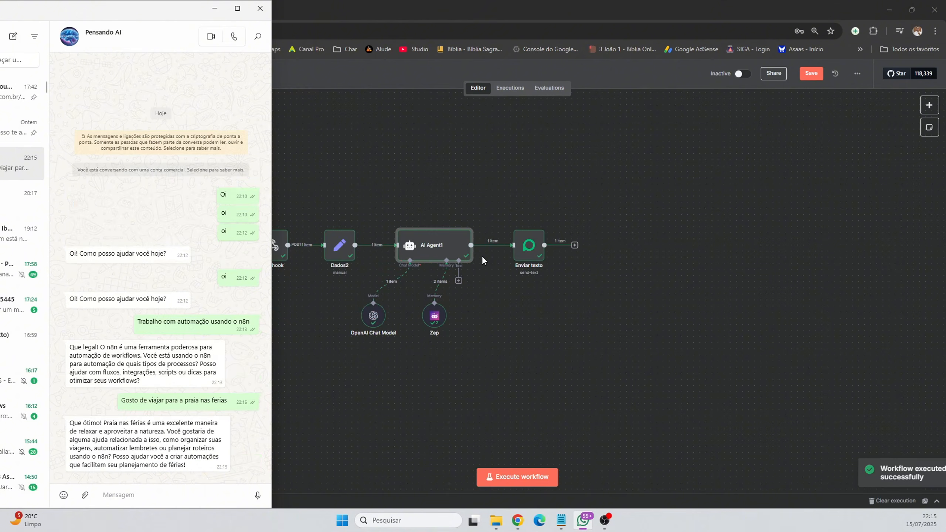
left_click(321, 6)
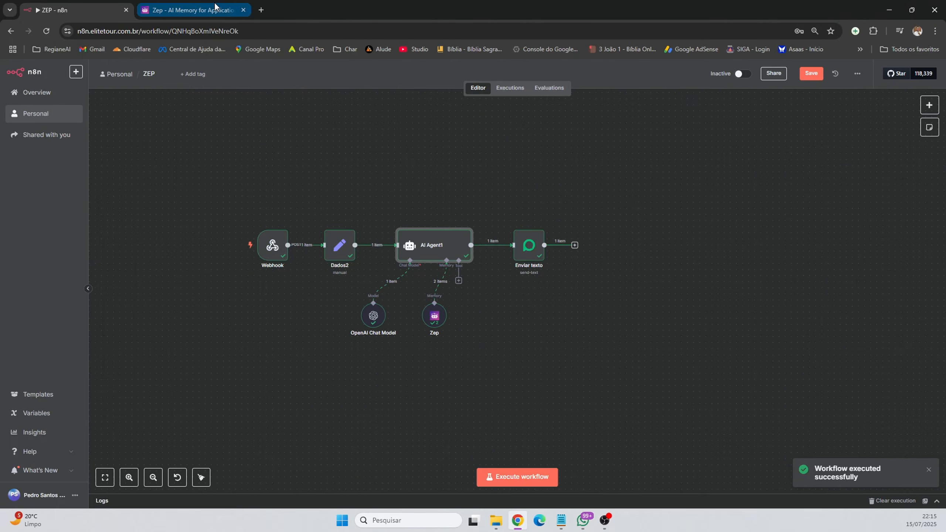
Return to Zep, check the WhatsApp reply, and refresh the User Relationship Graph to review its entities and connections
left_click(192, 10)
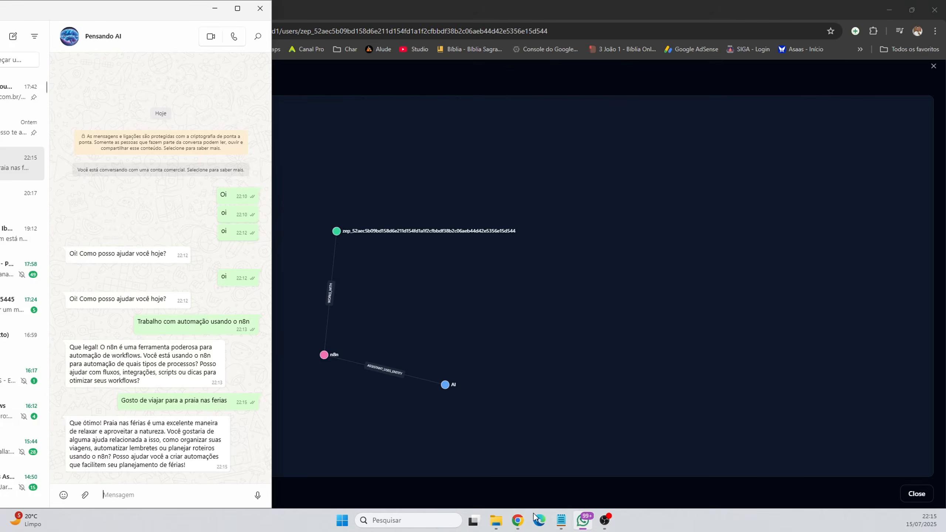
left_click(583, 520)
left_click(688, 75)
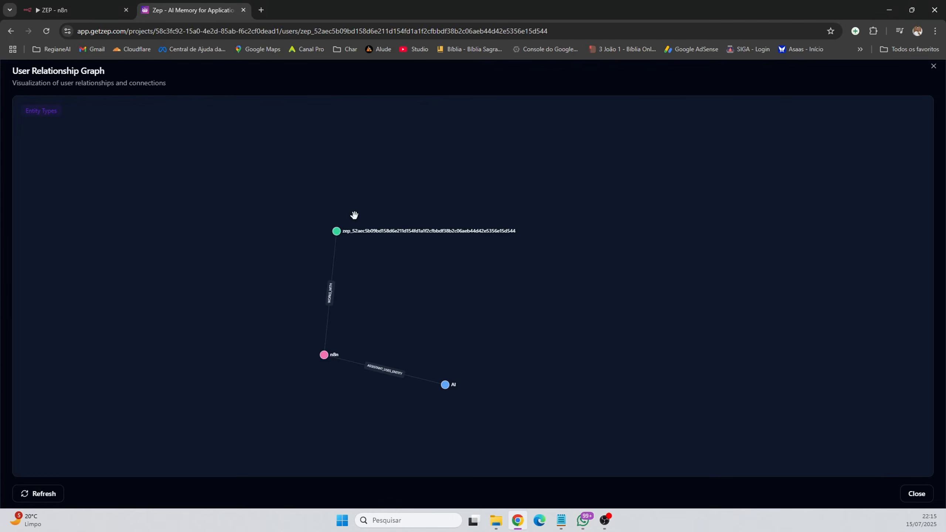
left_click(30, 497)
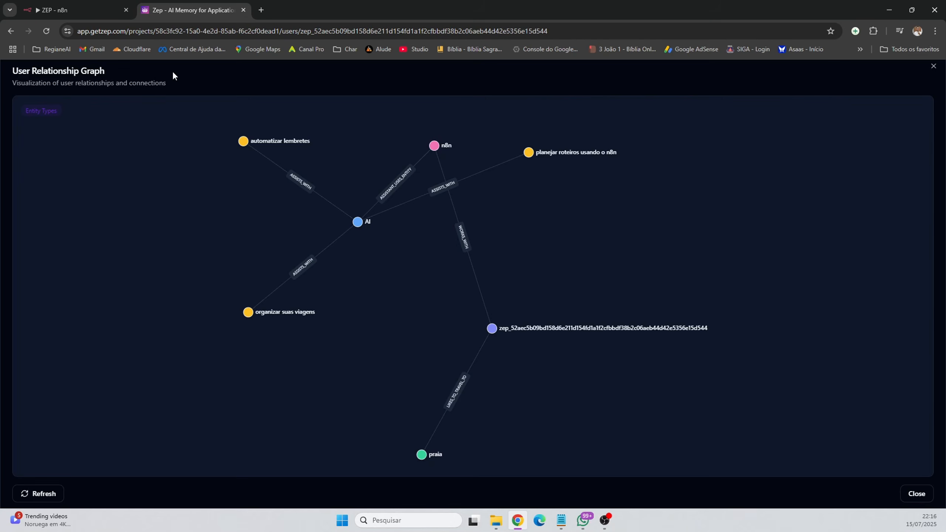
Return to n8n and examine the Zep node's input as a table, reading the stored chat_history content passed to the agent
left_click(61, 9)
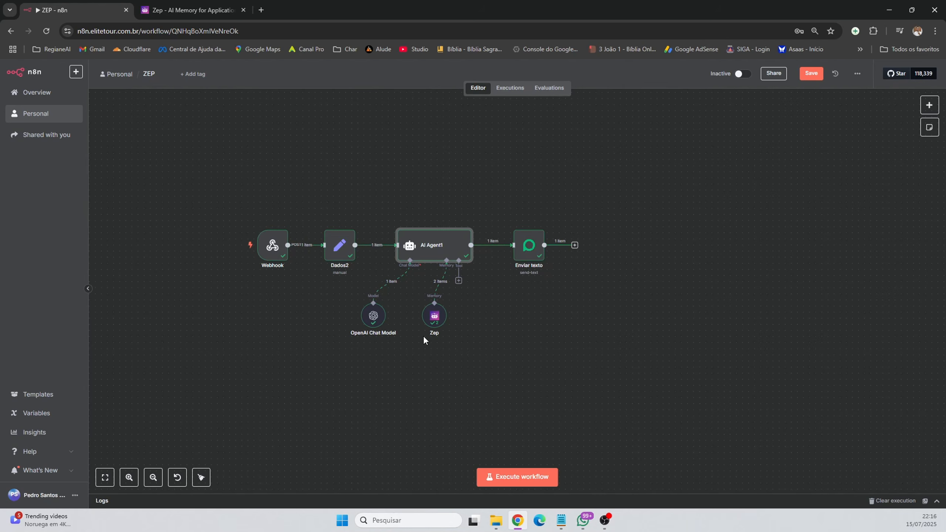
double_click(432, 317)
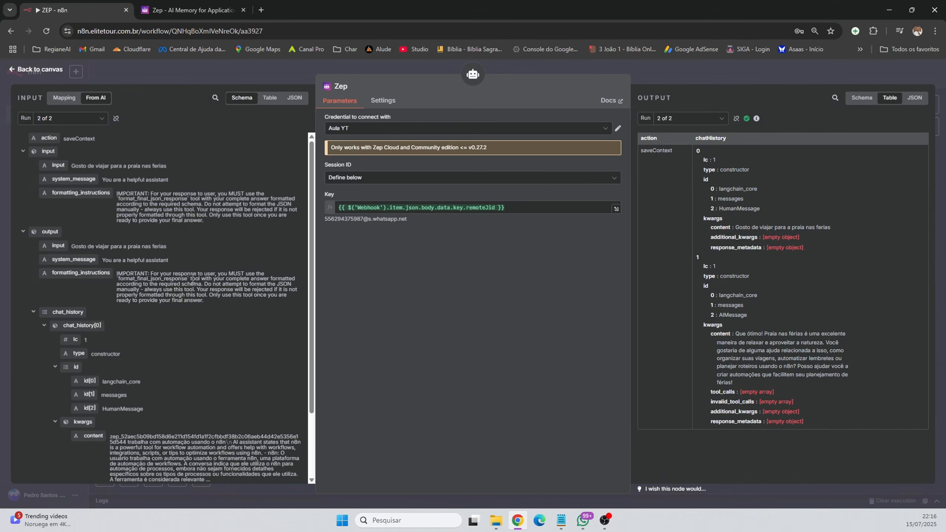
left_click(270, 98)
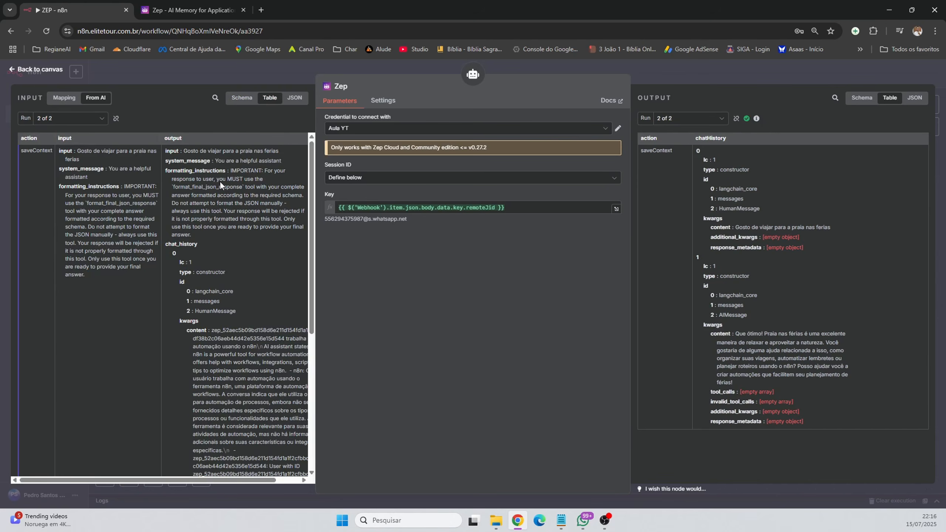
scroll(212, 208, "down", 3)
scroll(212, 214, "down", 5)
scroll(202, 231, "up", 5)
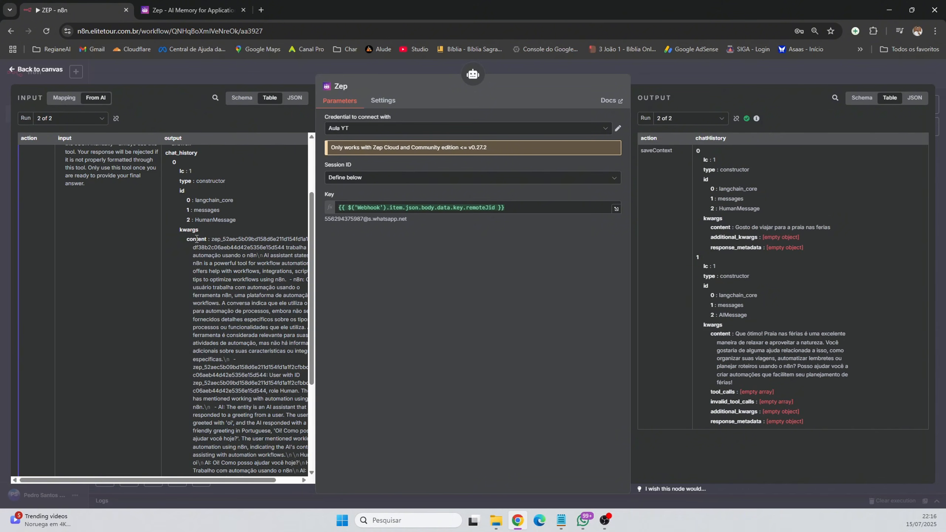
left_click_drag(199, 240, 265, 367)
scroll(239, 272, "down", 4)
scroll(251, 340, "up", 6)
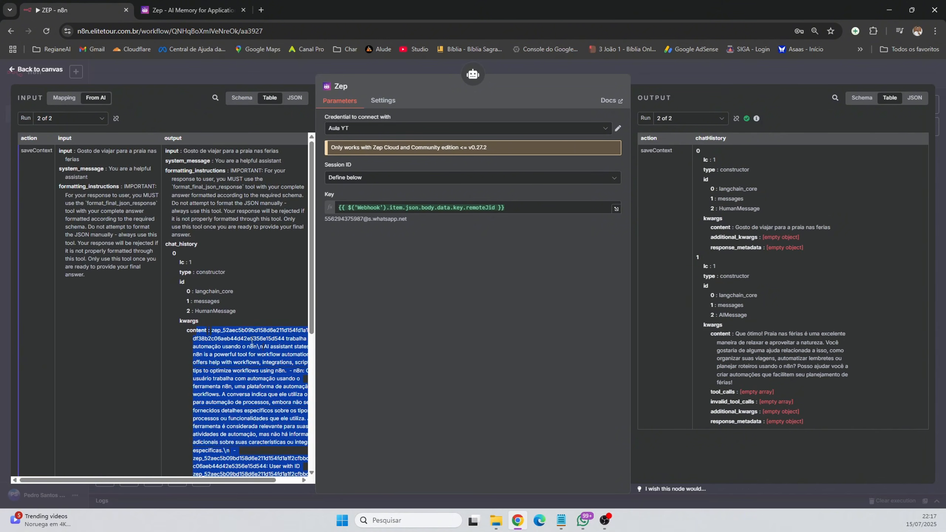
scroll(238, 325, "down", 5)
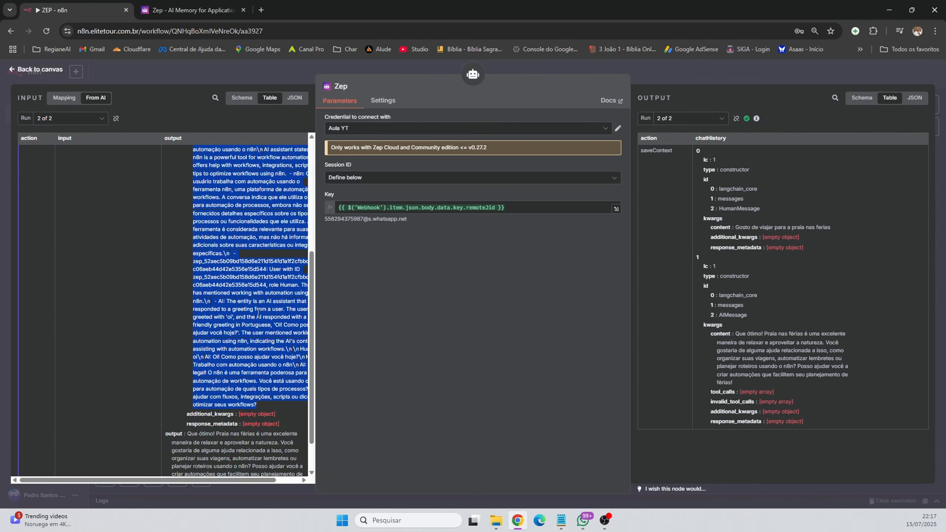
scroll(242, 317, "up", 4)
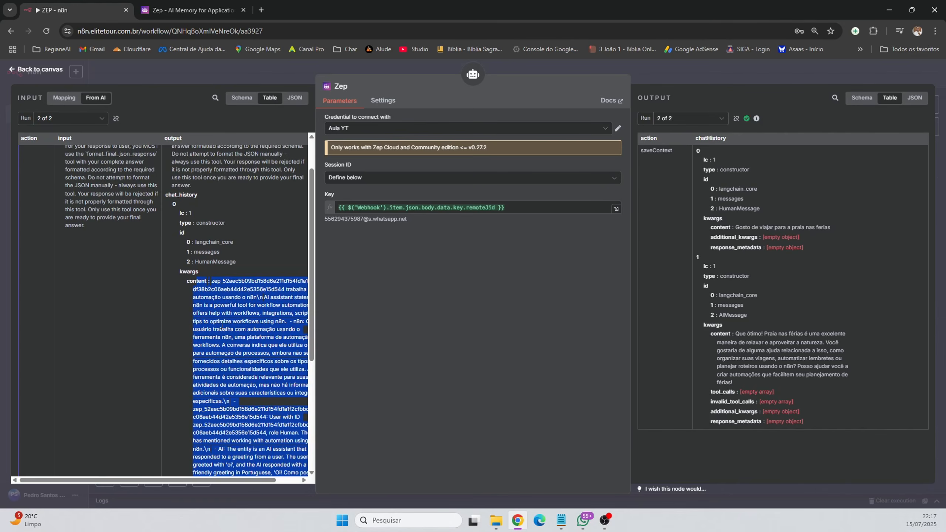
scroll(222, 326, "down", 3)
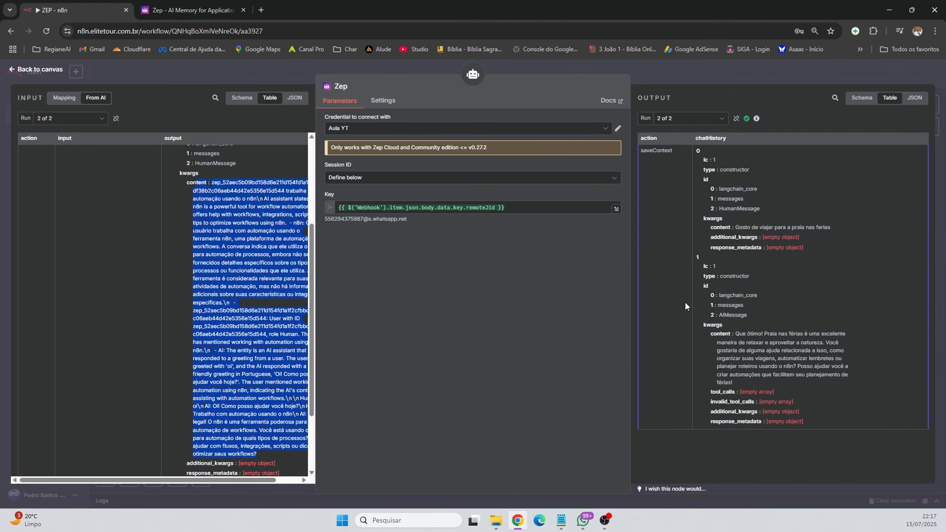
left_click(41, 70)
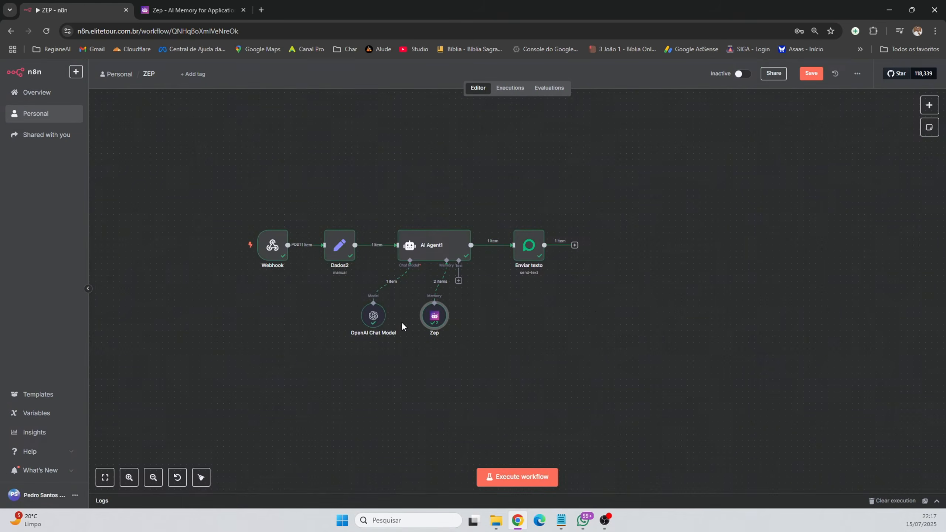
Review the OpenAI Chat Model's input messages and token usage, and move the Zep node slightly lower on the canvas
double_click(378, 318)
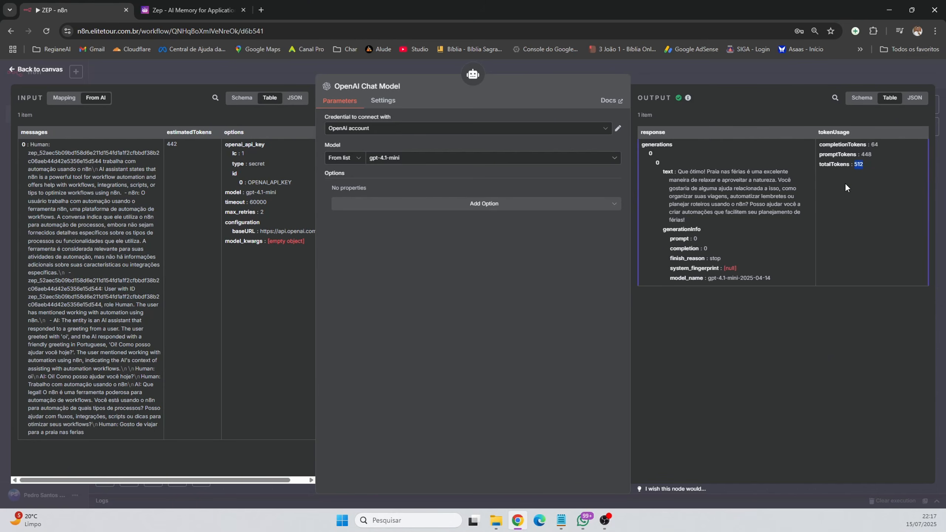
left_click(39, 69)
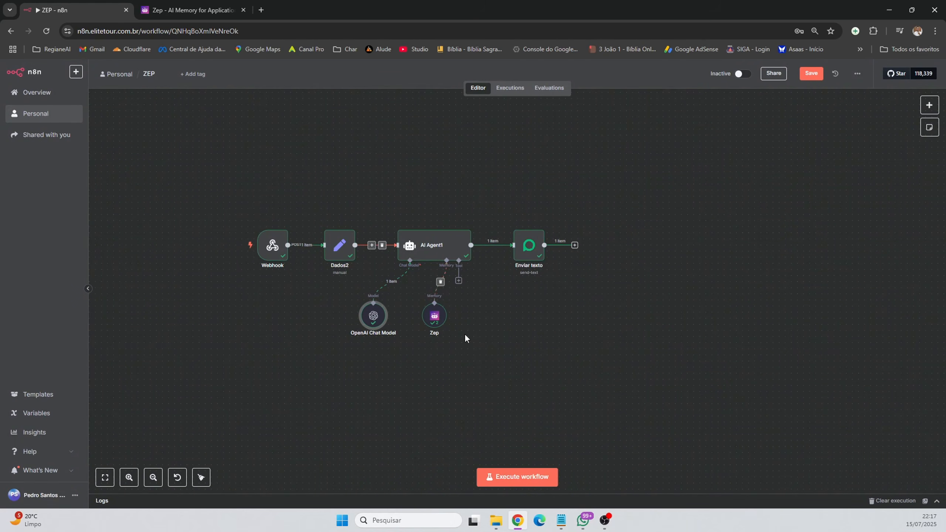
left_click_drag(432, 321, 436, 338)
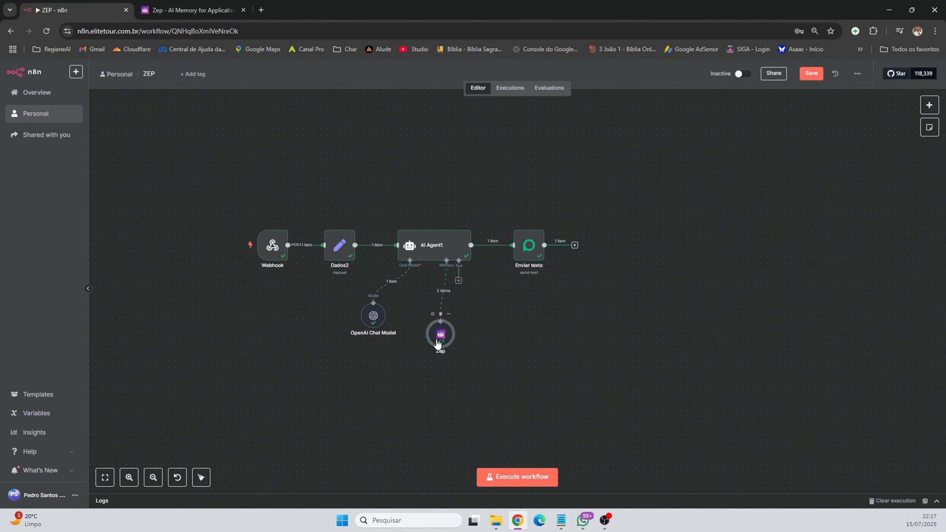